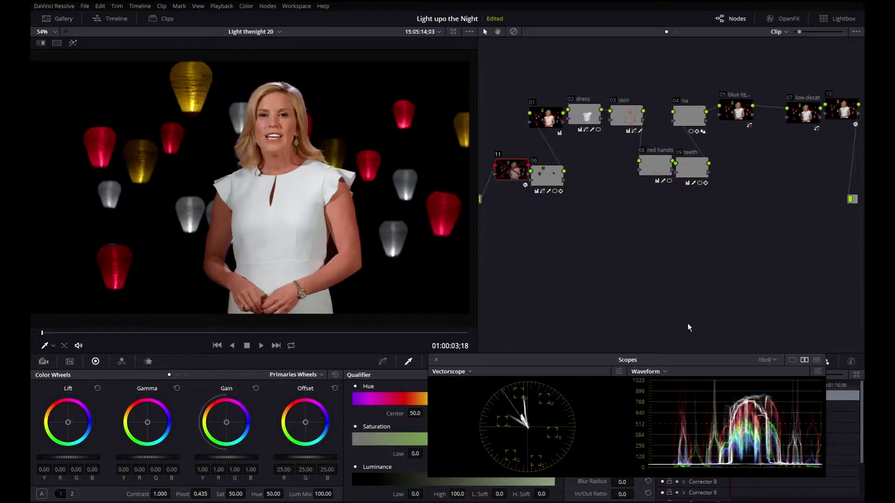
Step: Bypass all nodes in the clip's grade and shift node 11 slightly away from node 06
key(alt+d)
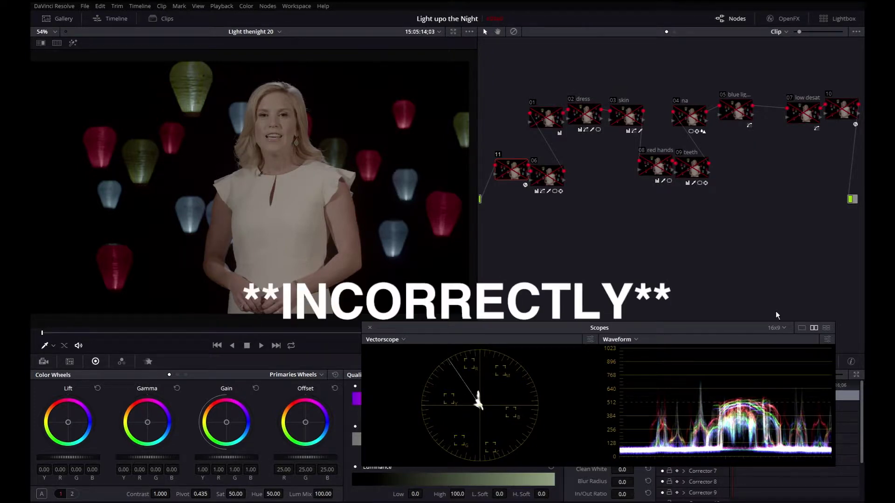
drag(516, 172, 509, 173)
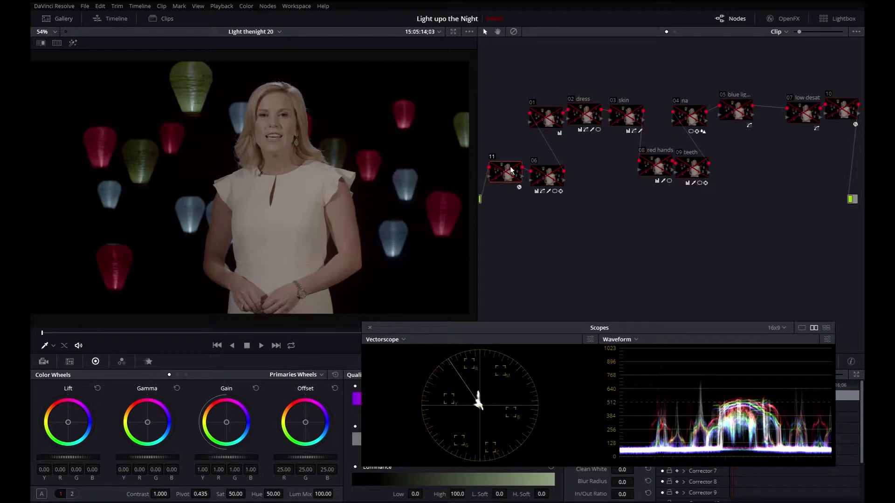
Step: Examine the grain of the ungraded footage up close on the dark background, blue lanterns and arm, both playing and paused
scroll(413, 170, up, 10)
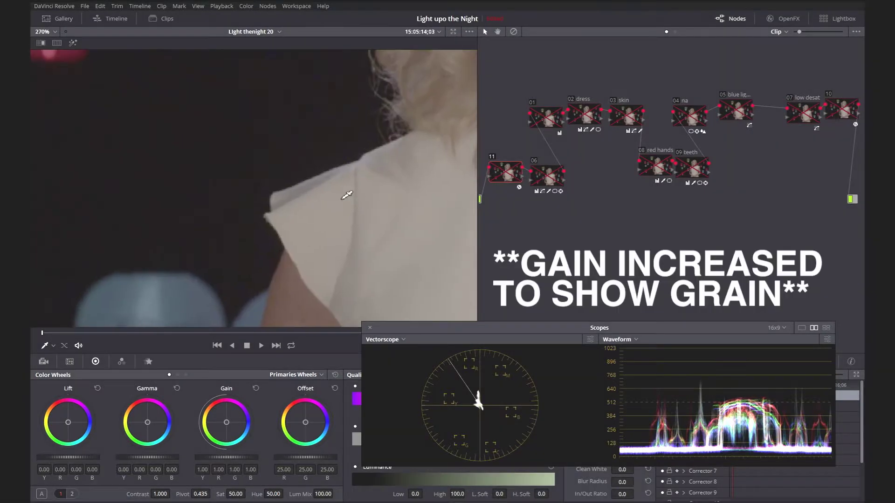
scroll(437, 235, up, 4)
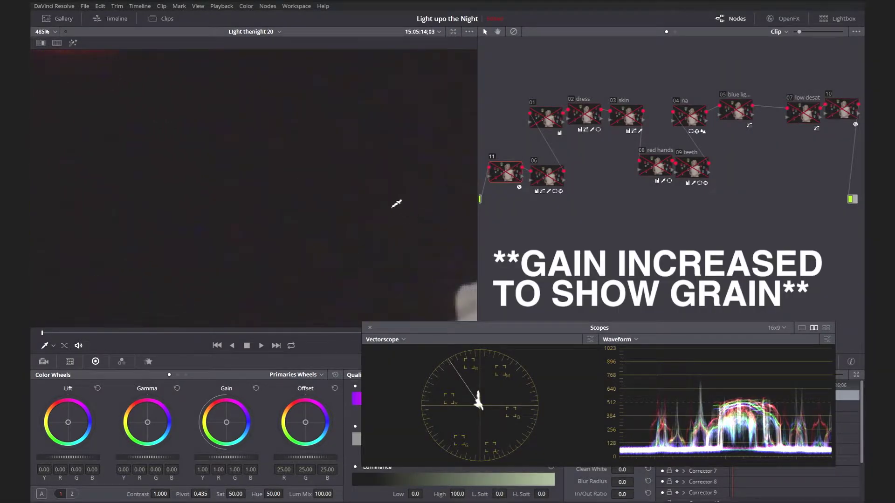
key(space)
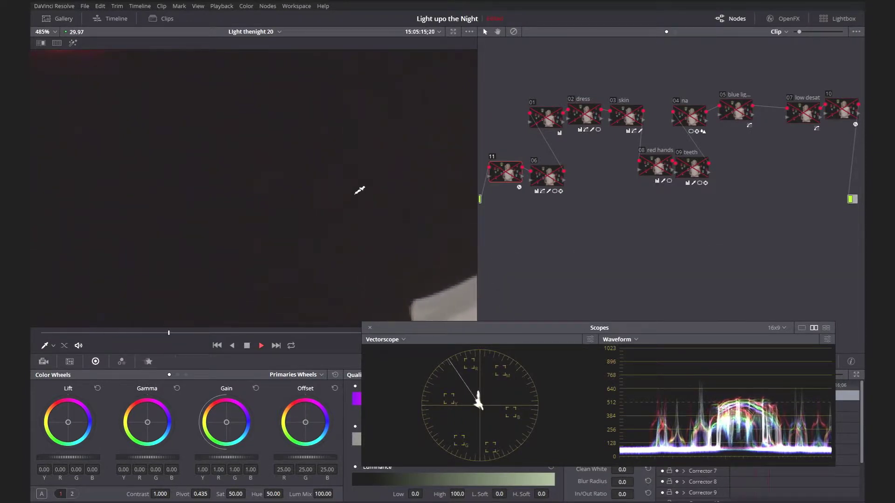
key(space)
key(Right)
key(Right)
key(Right)
key(Right)
key(Right)
key(Right)
key(Right)
key(Right)
key(Right)
key(Right)
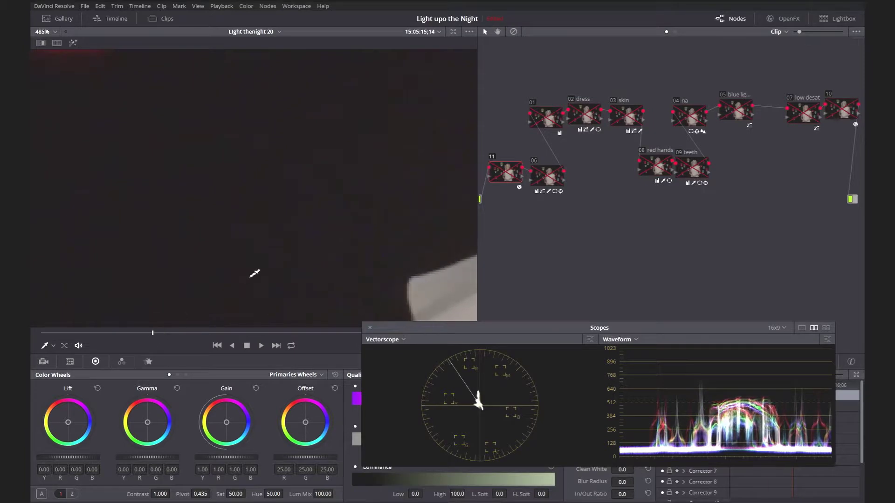
scroll(282, 66, down, 5)
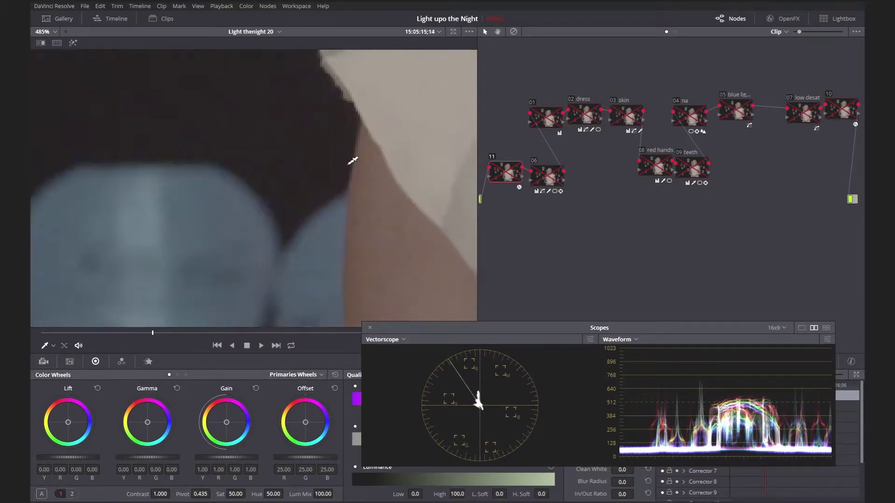
drag(140, 333, 61, 321)
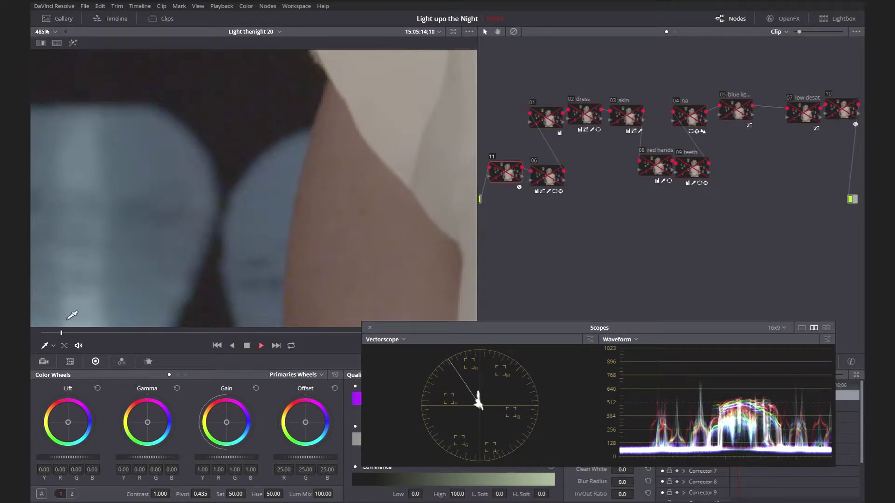
key(space)
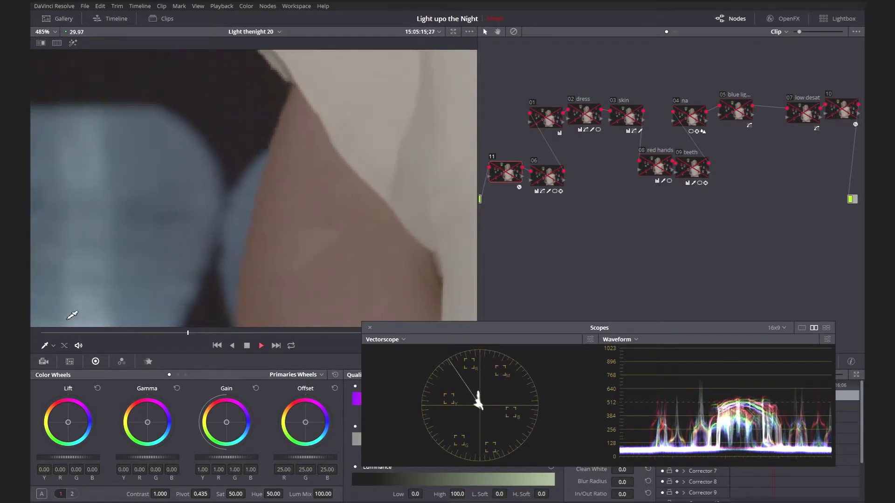
key(space)
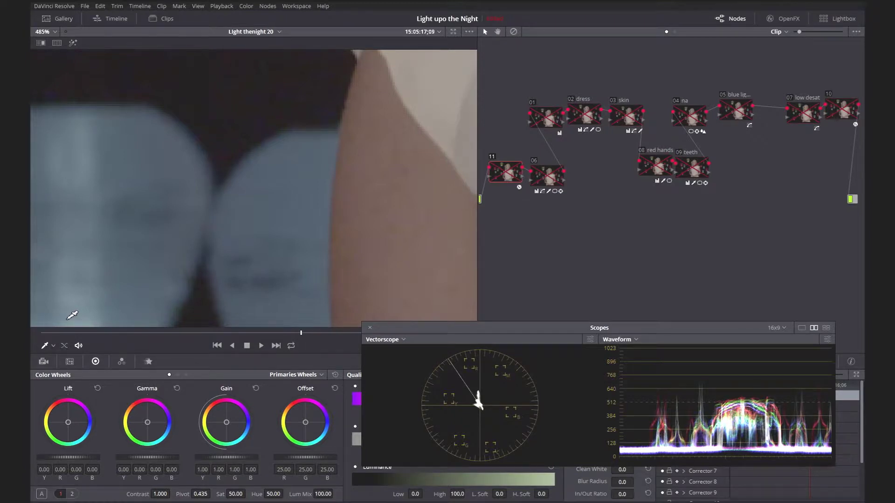
key(Home)
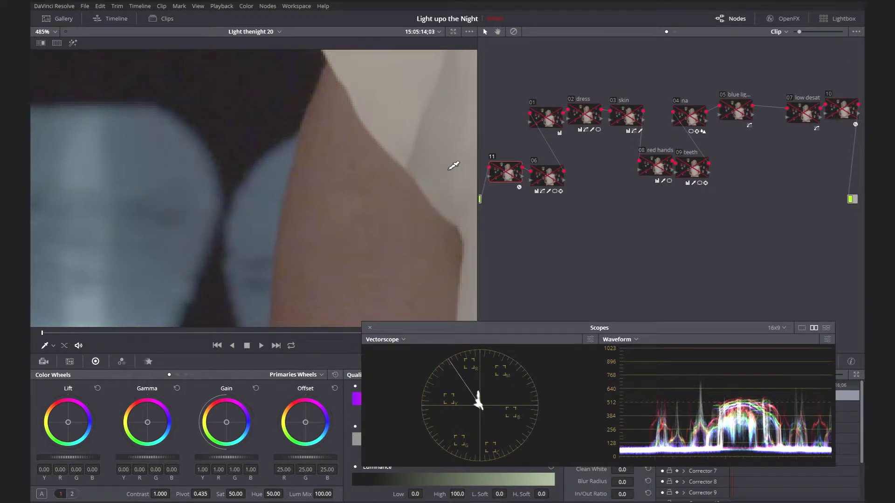
Step: Compare the footage's grain with node 11 enabled and disabled, playing a short part of the clip
key(ctrl+d)
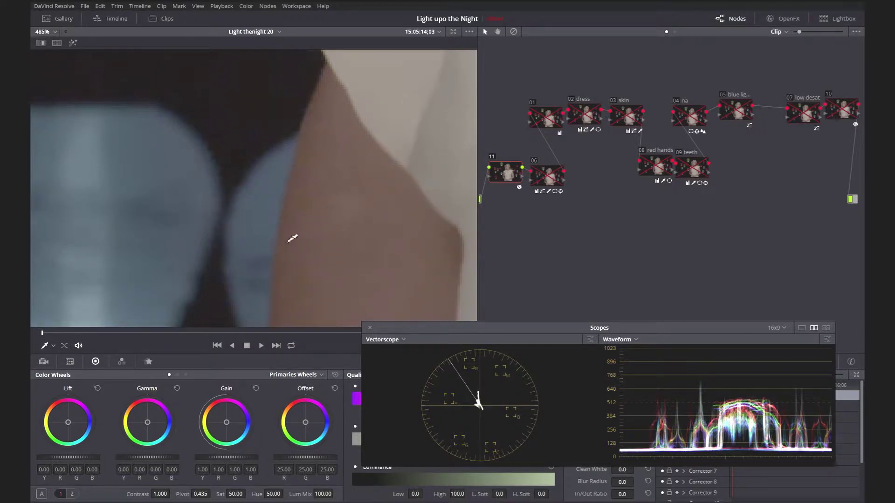
key(space)
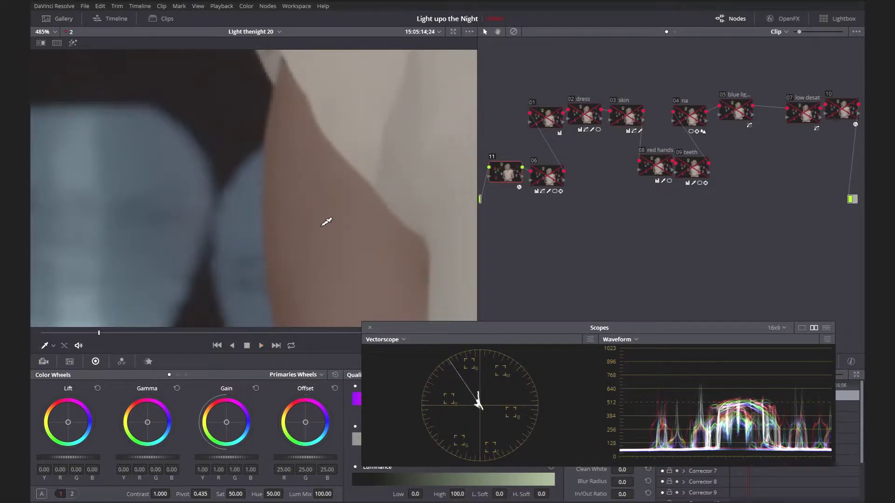
key(ctrl+d)
scroll(308, 214, down, 8)
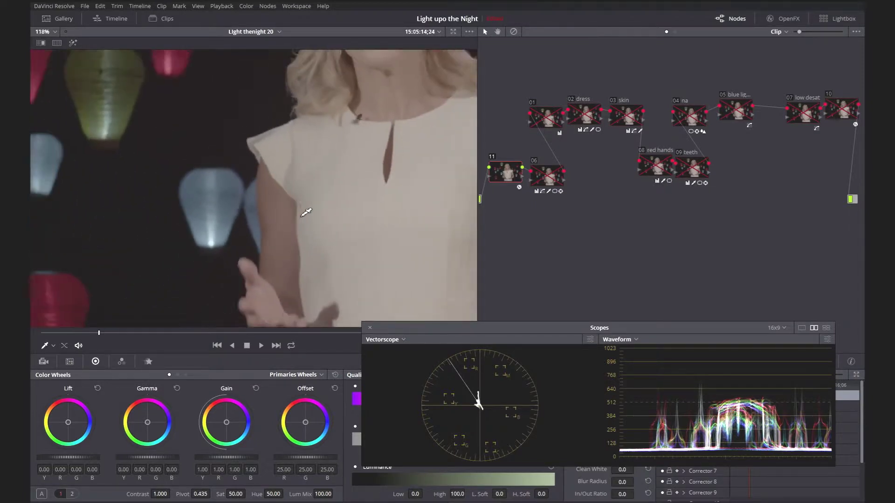
scroll(307, 212, down, 5)
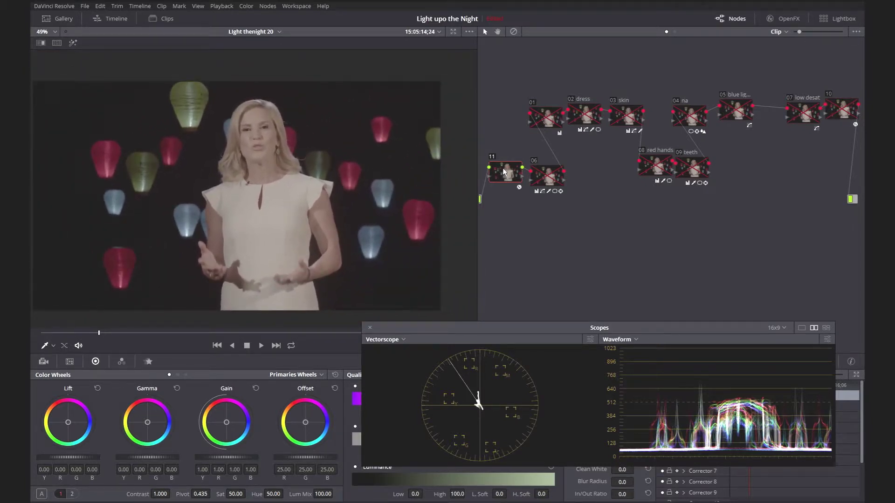
key(ctrl+d)
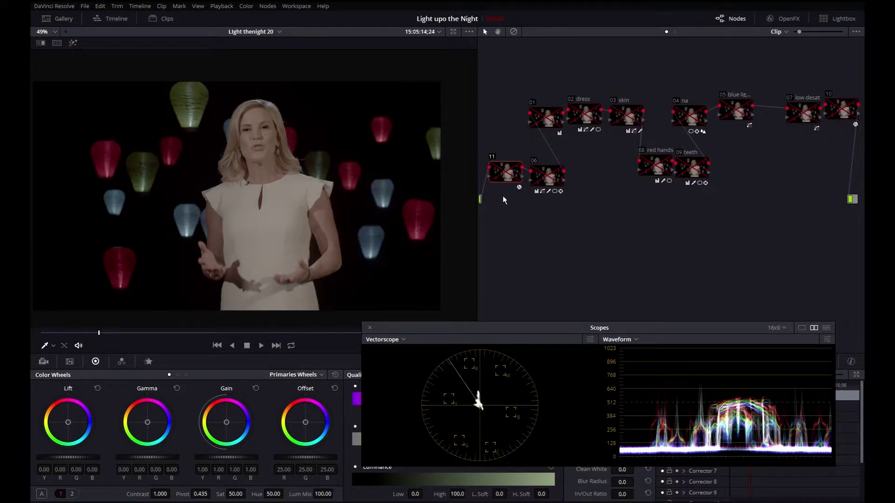
Step: Select node 06, view the hanging stage light photo in Windows Photo Viewer, and return to DaVinci Resolve
click(546, 181)
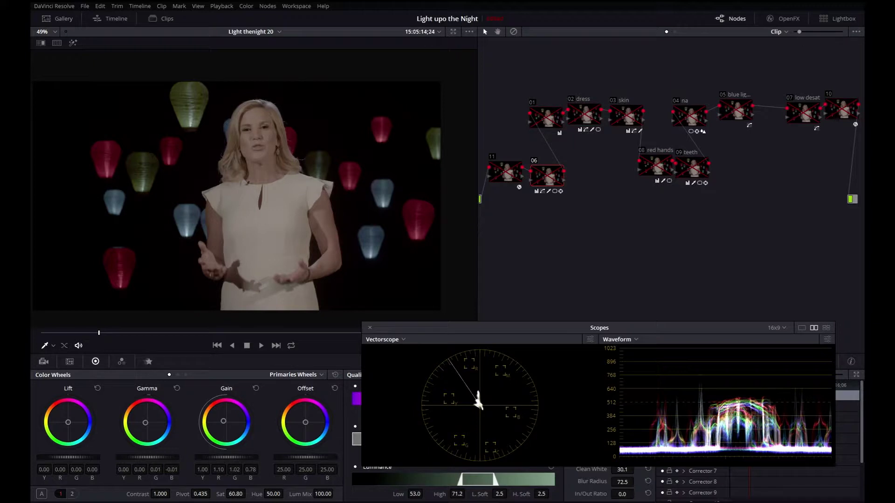
key(alt+Tab)
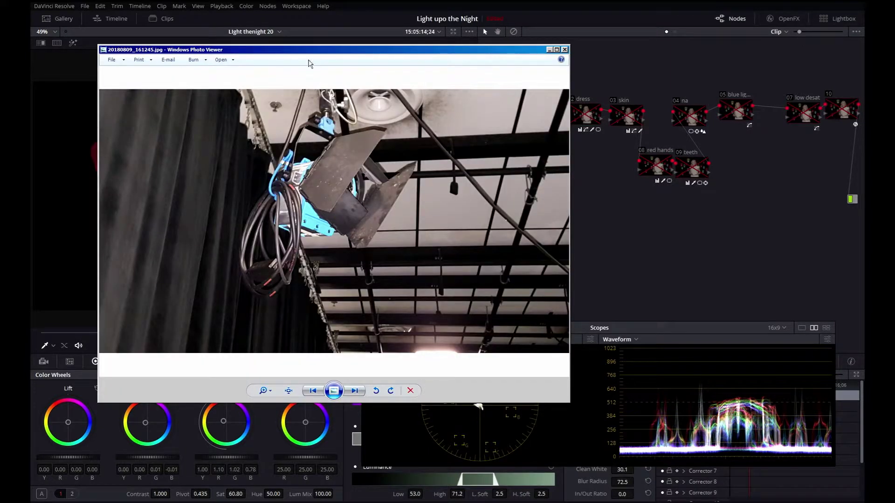
key(alt+Tab)
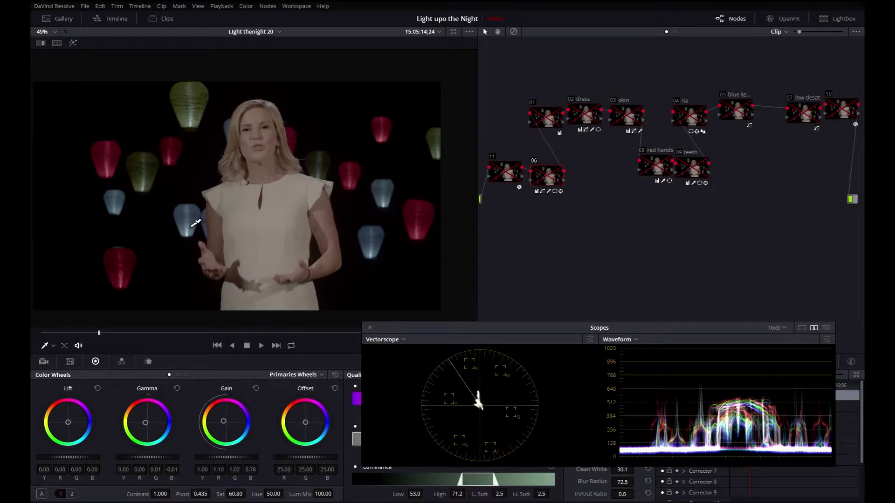
Step: Enable node 06 and check the lantern areas it isolates with the Highlight view
click(201, 101)
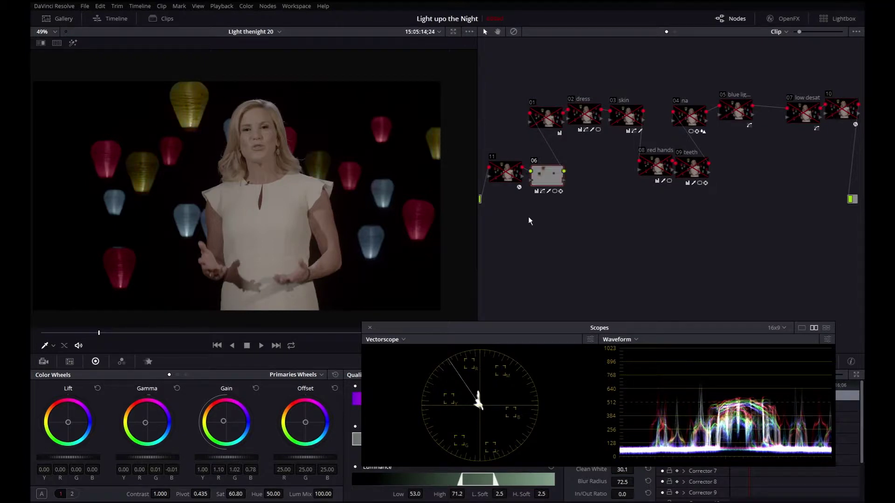
key(shift+h)
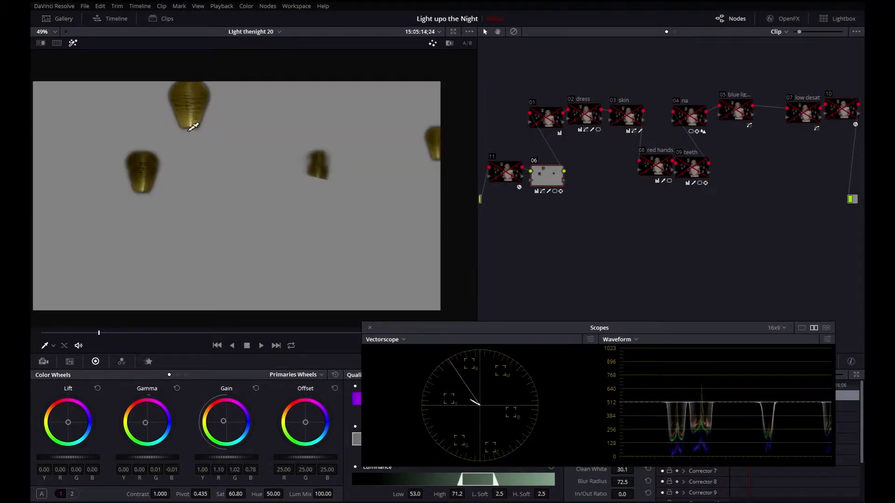
key(shift+h)
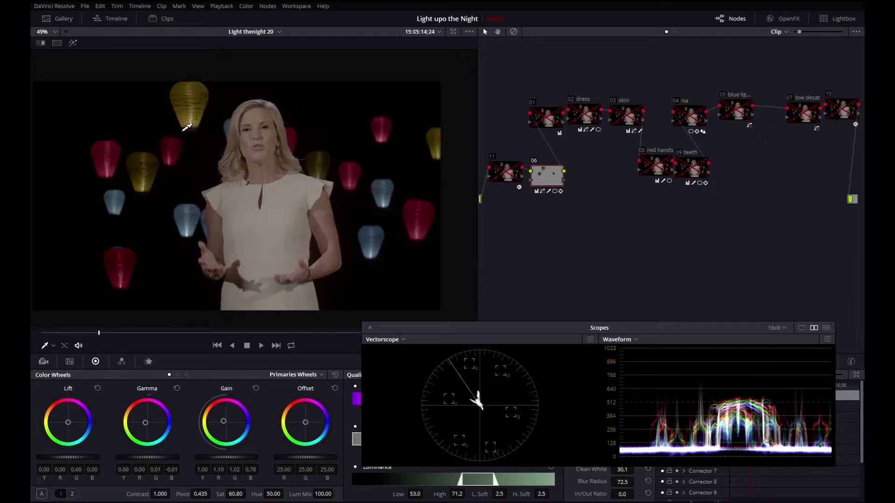
Step: Enable node 01 and move it slightly away from the dress node
click(550, 119)
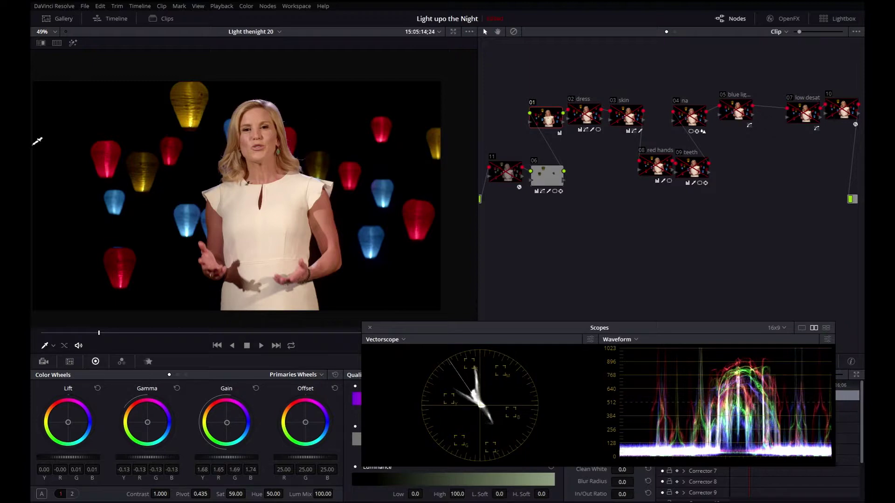
key(ctrl+z)
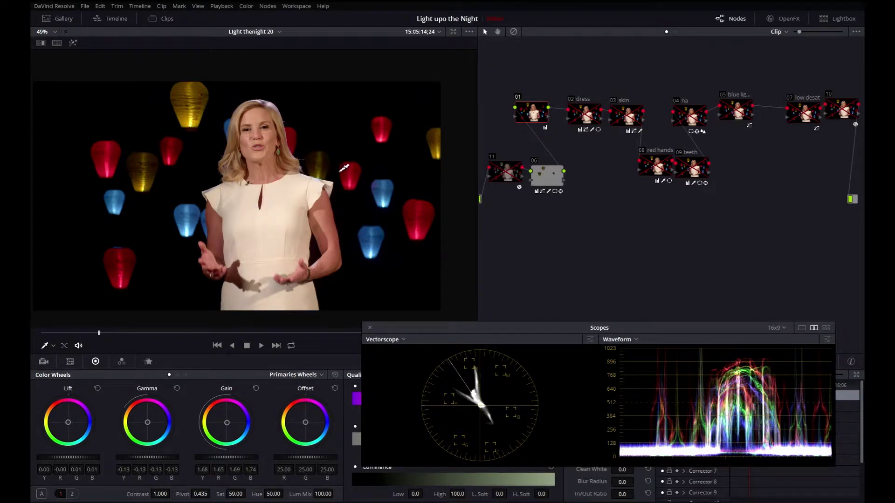
Step: Enable the dress node and check the area it isolates with the Highlight view
click(573, 117)
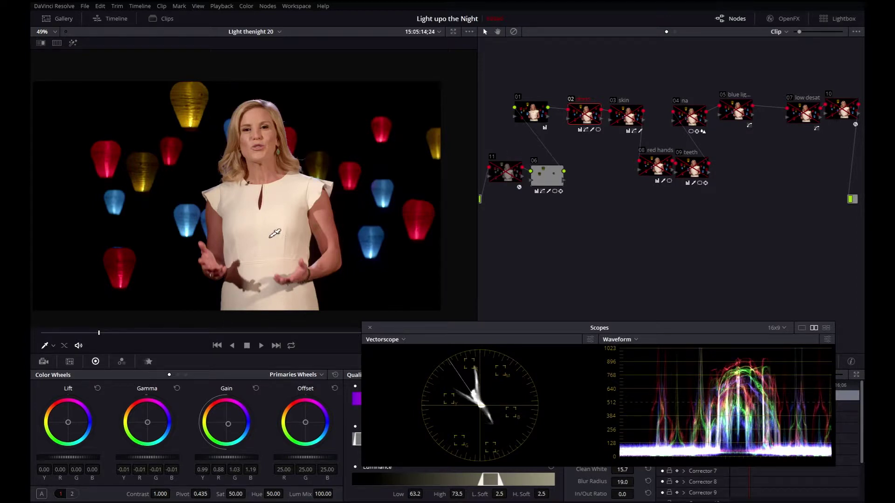
key(shift+h)
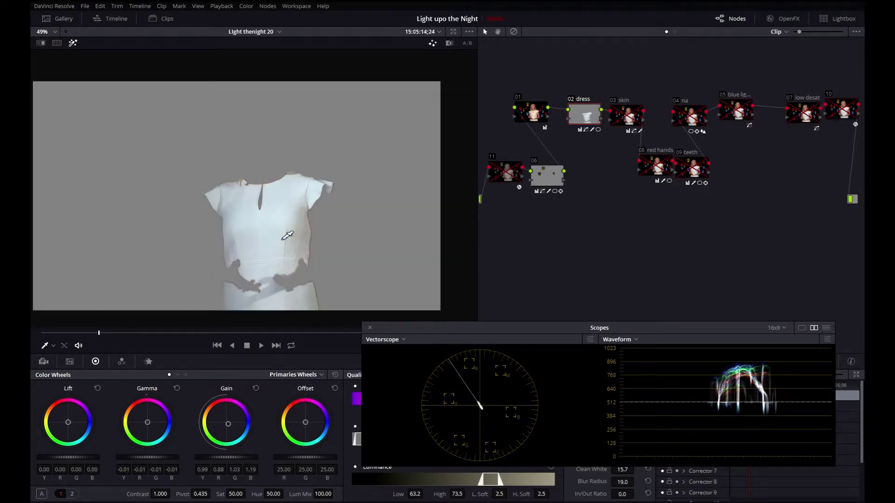
key(shift+h)
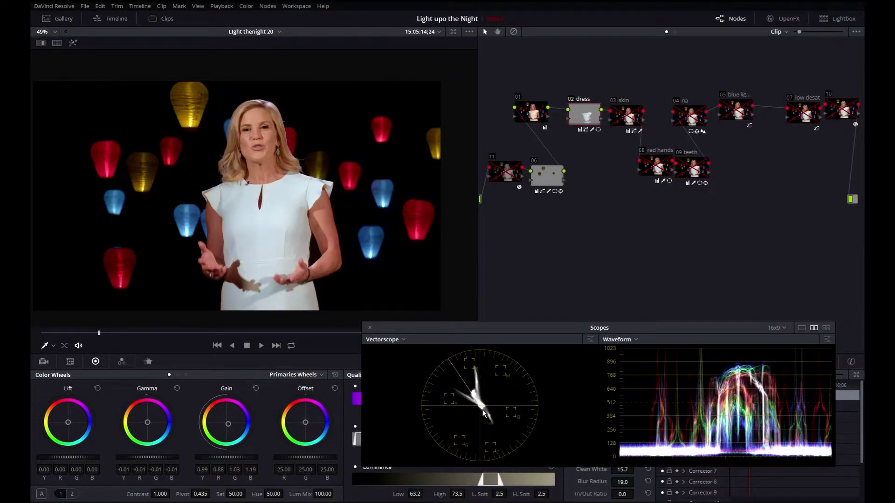
Step: Compare the picture and scopes with the dress node off and on, leaving the node enabled
key(ctrl+d)
key(ctrl+d)
key(ctrl+d)
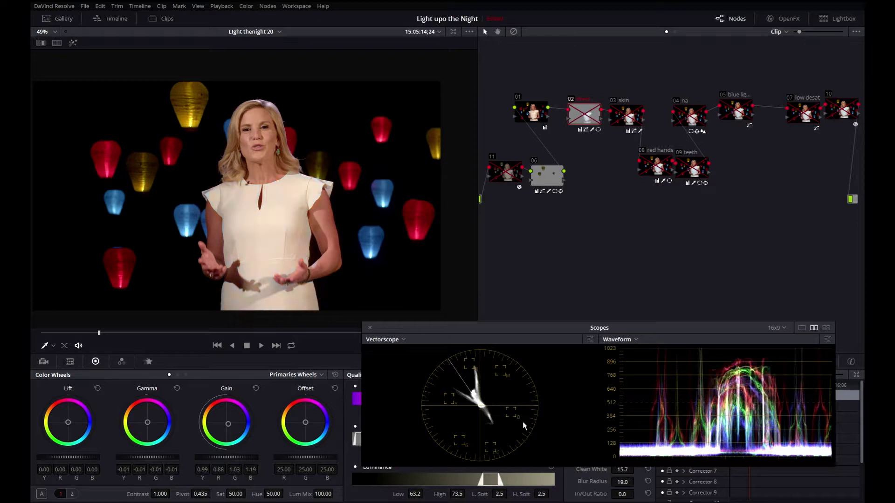
key(ctrl+d)
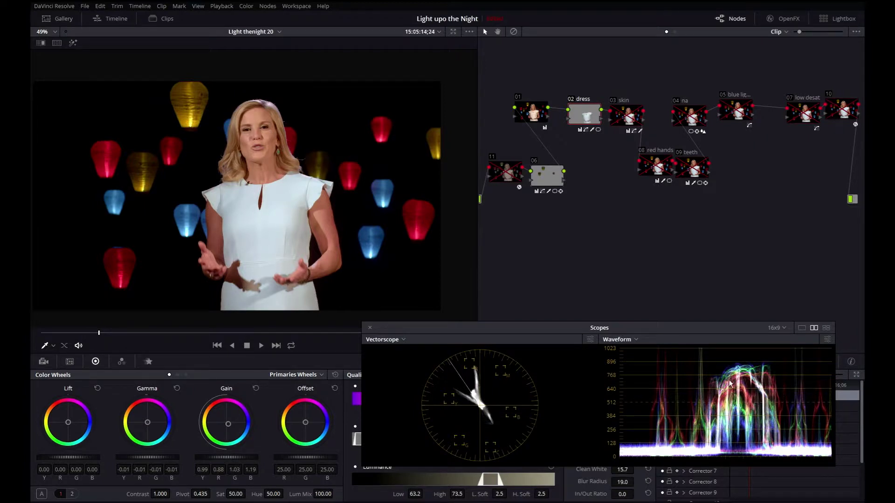
key(ctrl+d)
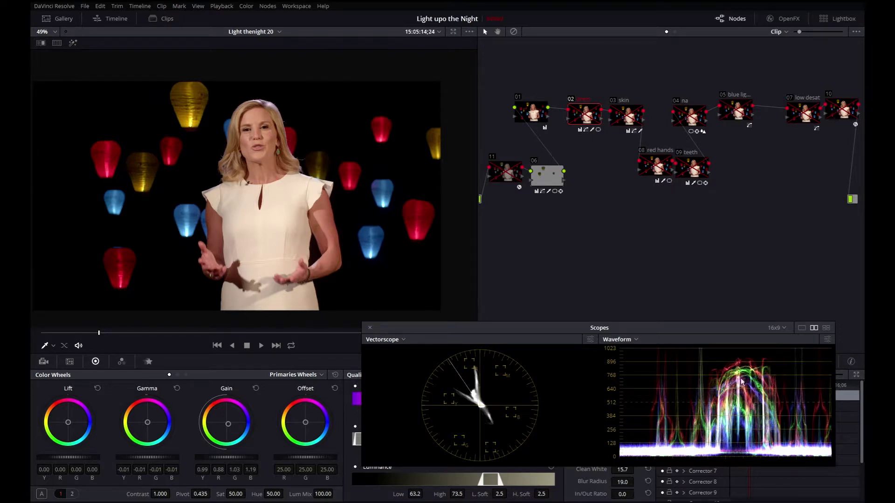
key(ctrl+d)
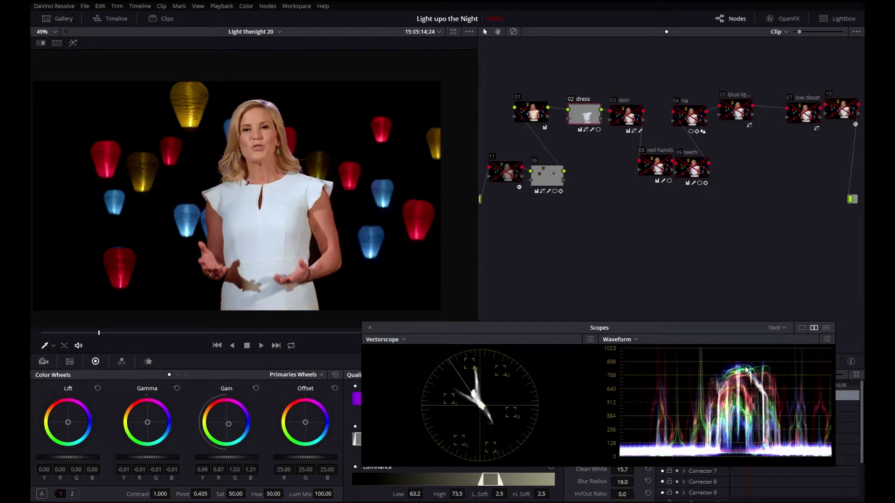
Step: Enable the skin node
click(627, 114)
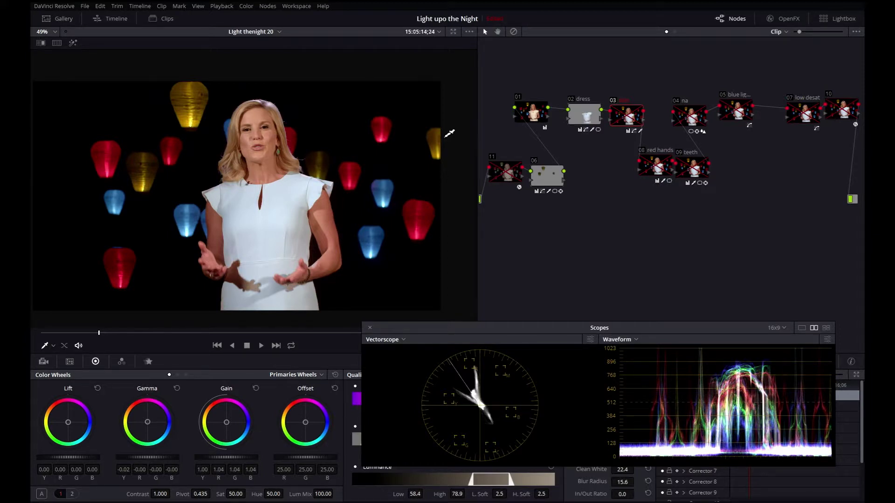
key(ctrl+d)
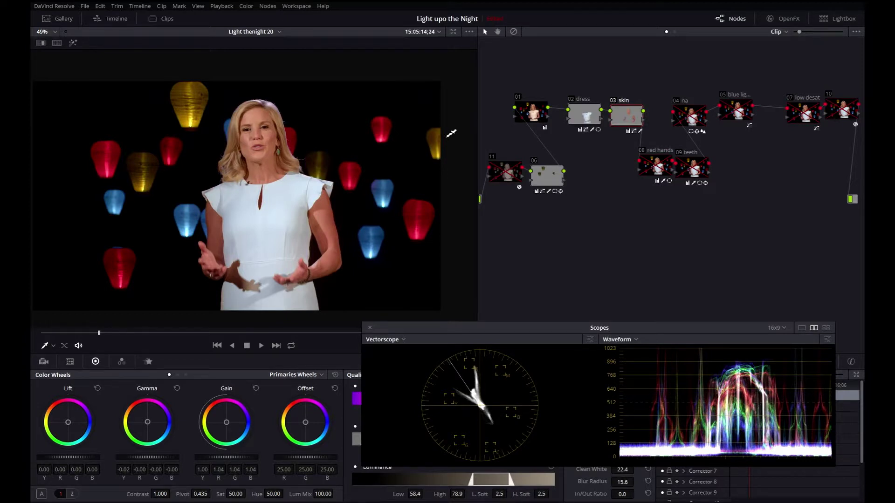
Step: Show the second set of primary wheel adjustments and disable node 11
click(72, 494)
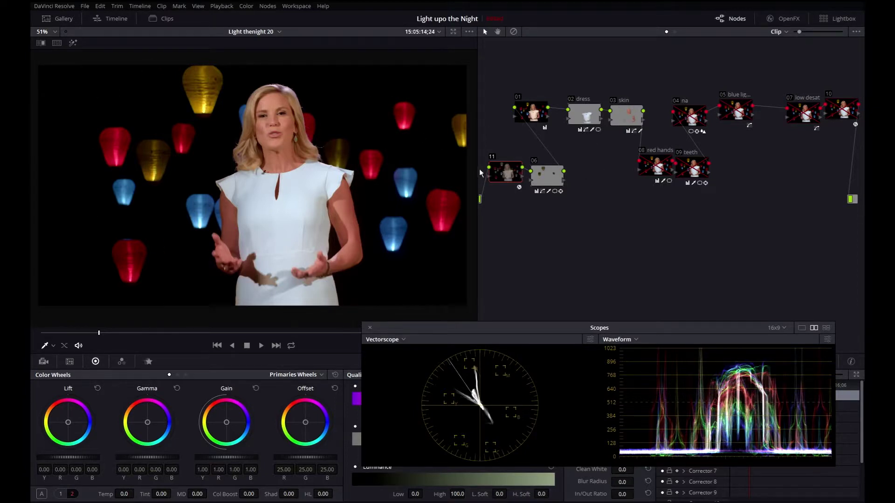
key(ctrl+d)
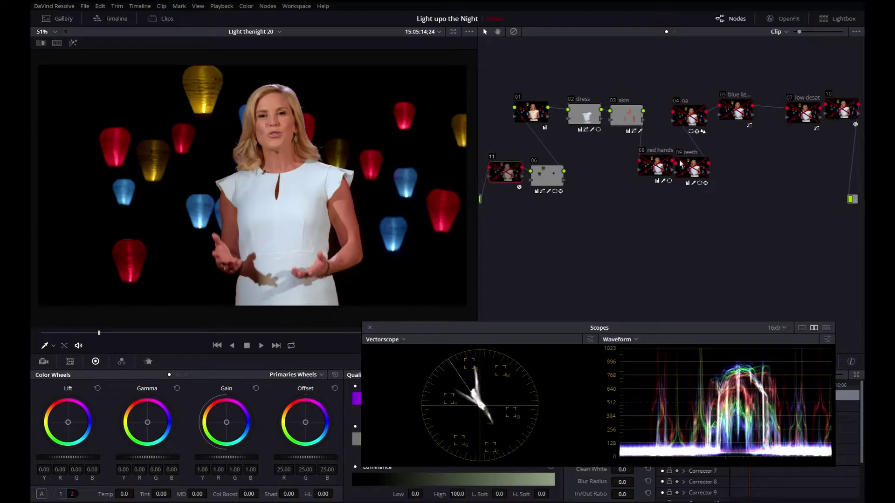
Step: Enable the red hands node and move the playhead to about 15:05:15:11, where both hands are clearly in view
drag(532, 111, 551, 111)
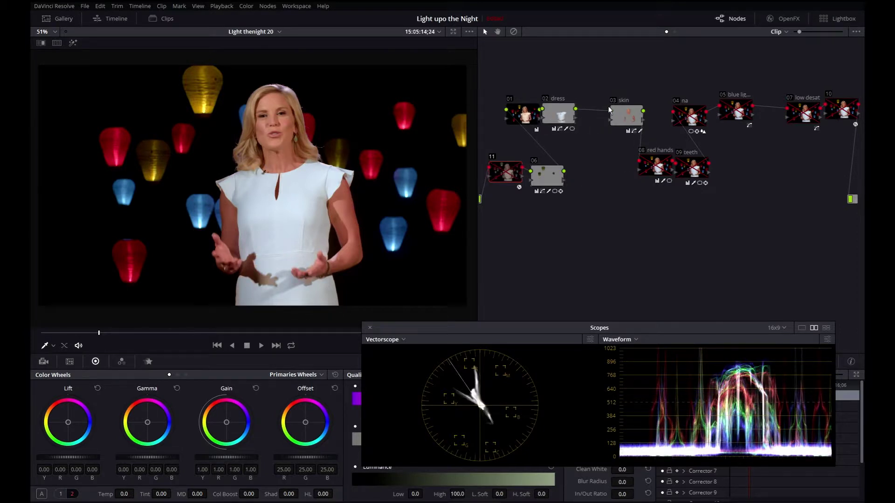
click(655, 165)
key(ctrl+d)
drag(117, 332, 142, 334)
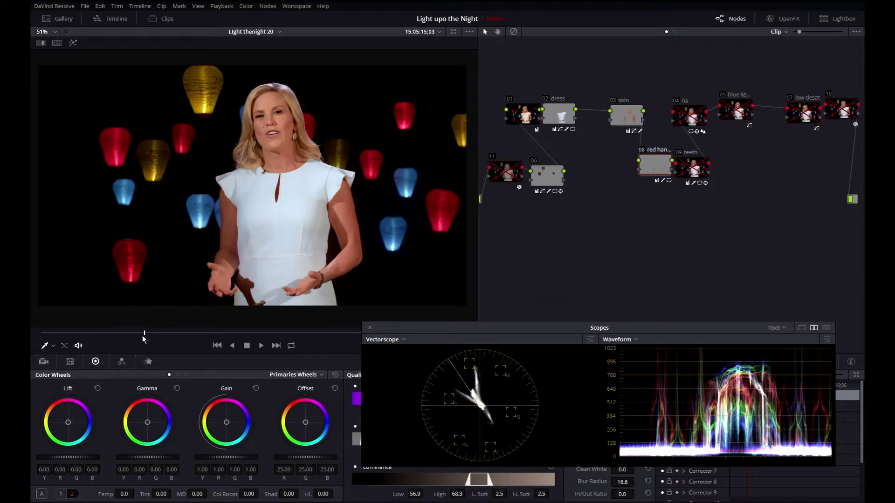
Step: Compare the hands and the vectorscope trace with the red hands node switched off and on
key(ctrl+d)
key(ctrl+d)
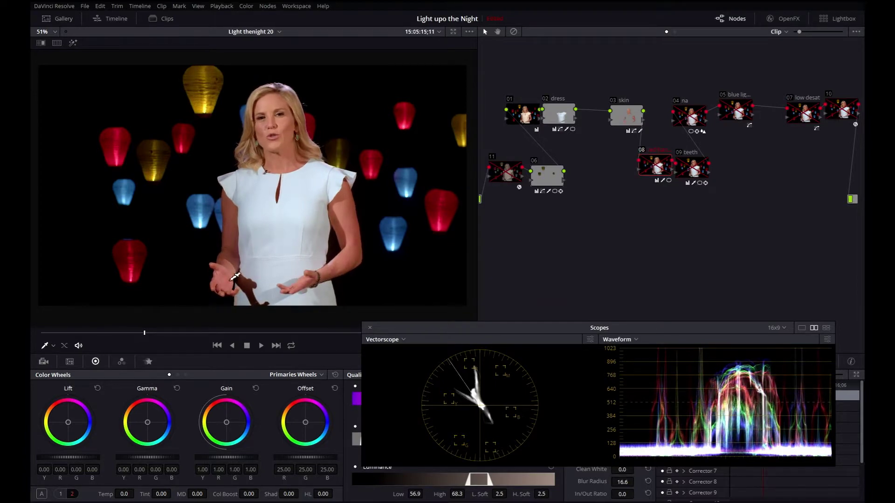
key(ctrl+d)
key(ctrl+d)
key(ctrl+d)
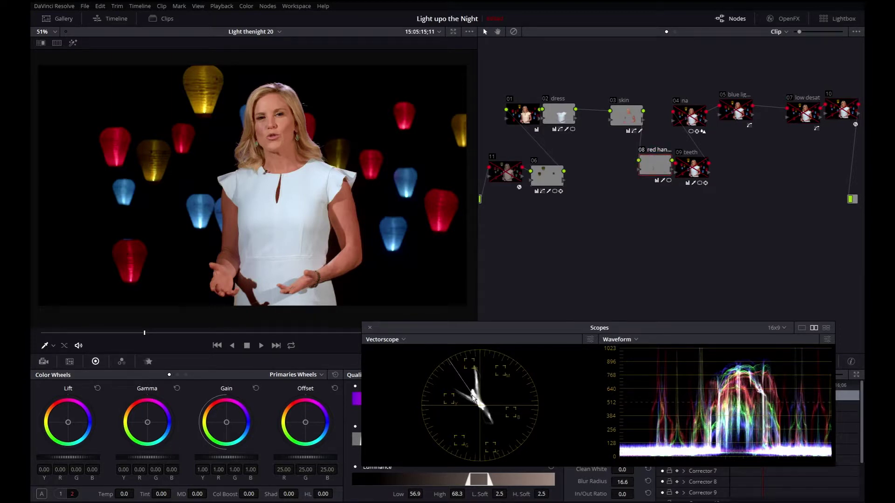
key(ctrl+d)
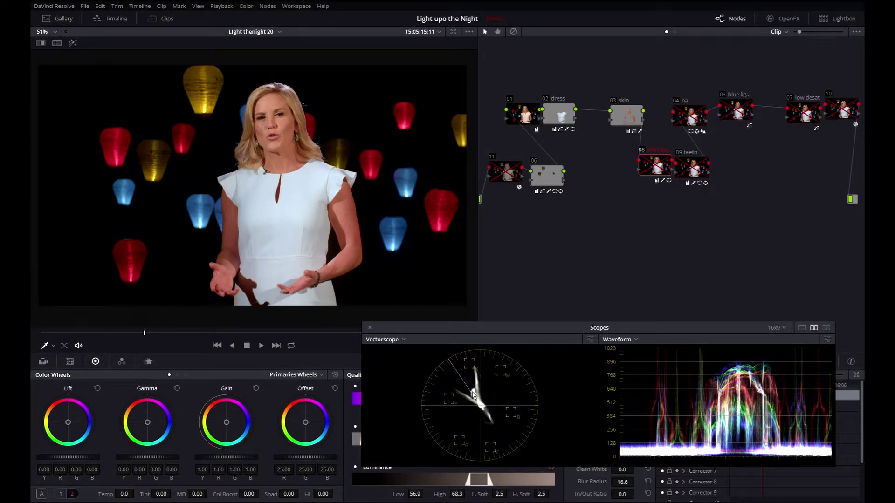
Step: Compare the skin tone trace with the red hands node off and on using the vectorscope's 2x zoom, leaving the node enabled
click(591, 339)
click(534, 407)
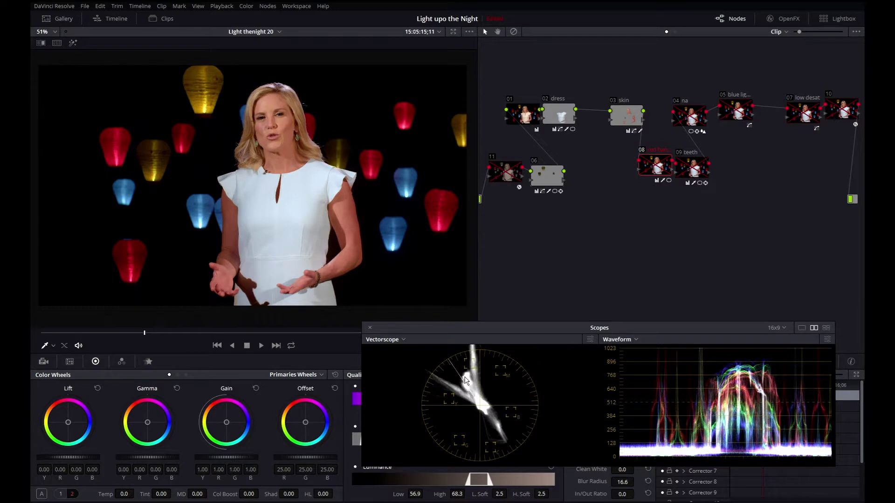
key(ctrl+d)
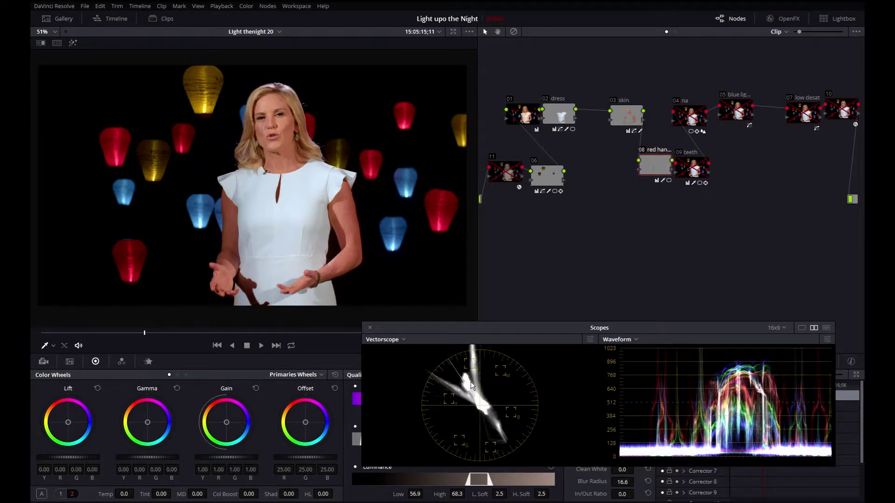
key(ctrl+d)
key(ctrl+d)
click(590, 340)
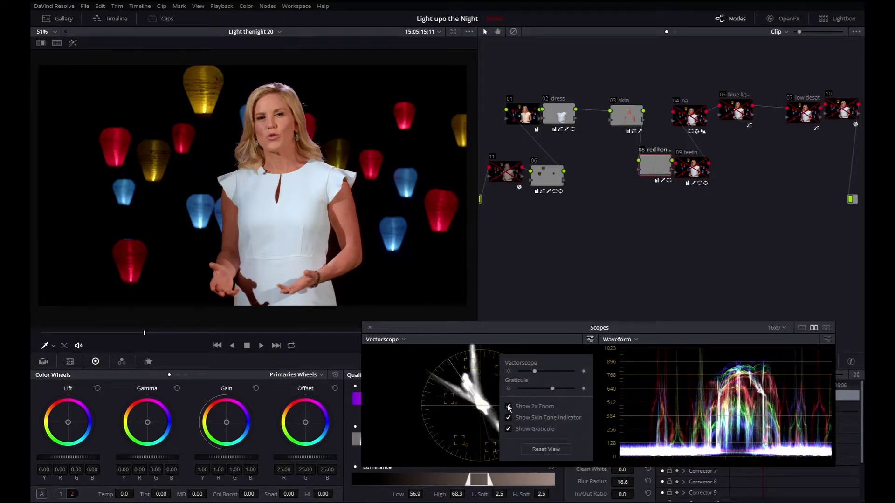
Step: Enable the teeth node and check its effect with the Highlight view and by switching the node off and on
key(shift+h)
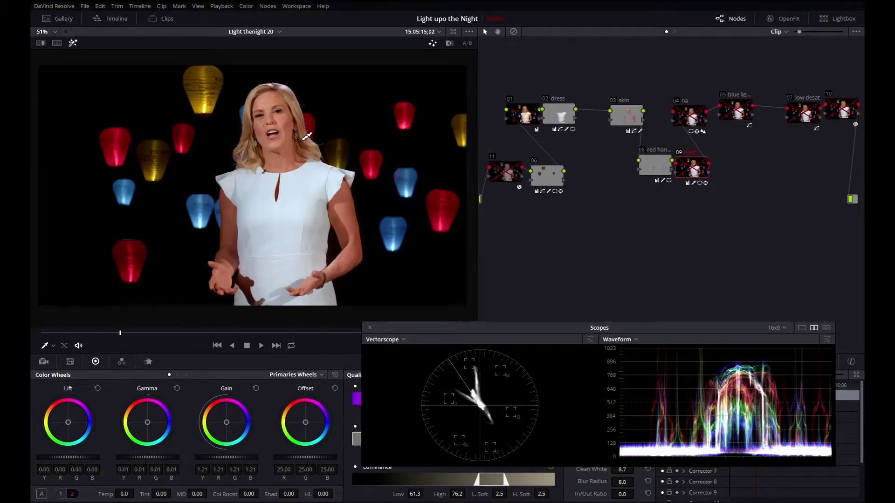
key(ctrl+d)
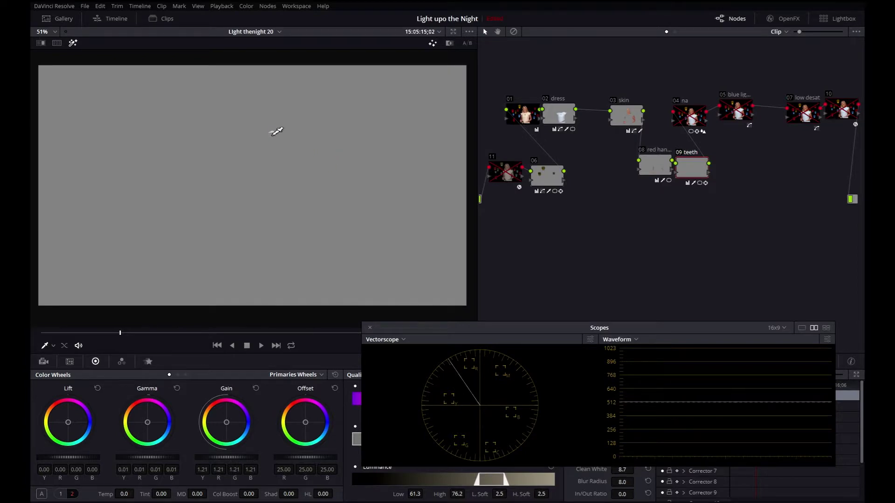
key(shift+h)
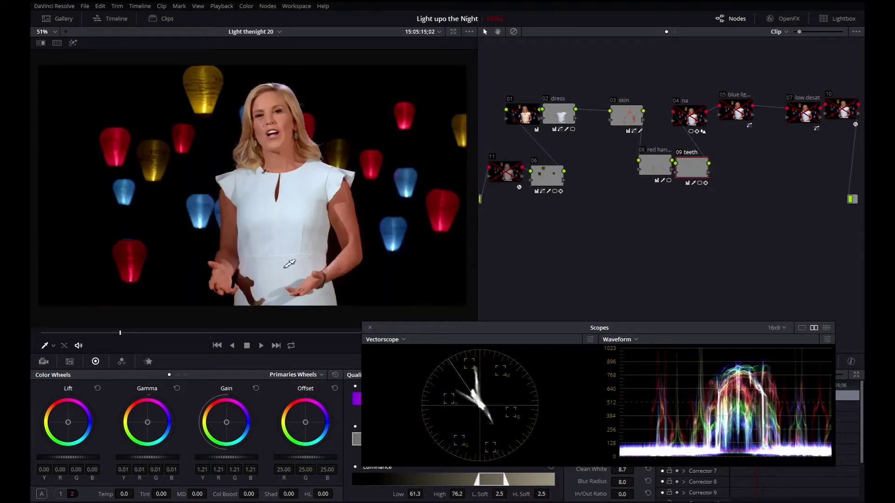
key(ctrl+d)
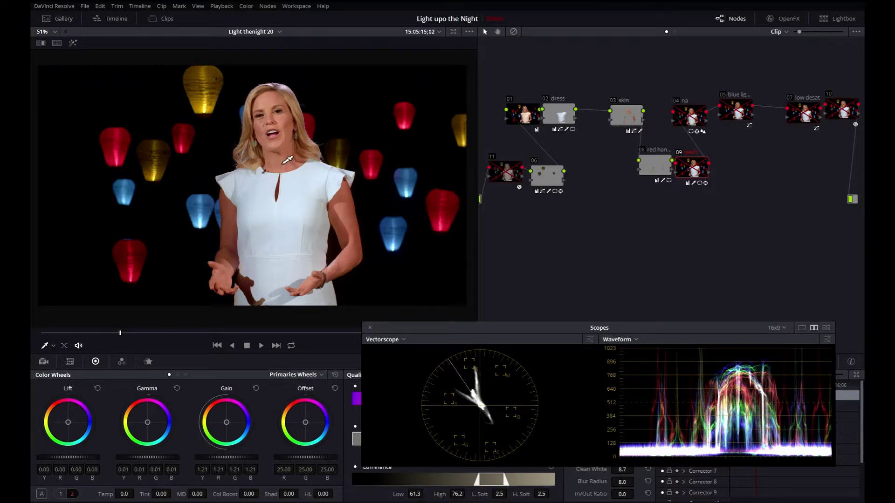
key(ctrl+d)
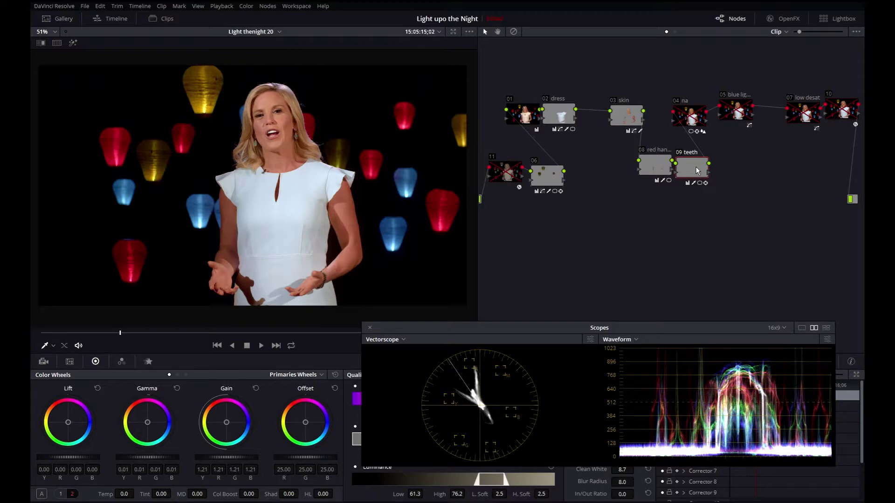
Step: Select node 05 for the blue lanterns and compare the picture with the whole grade bypassed and restored
click(702, 128)
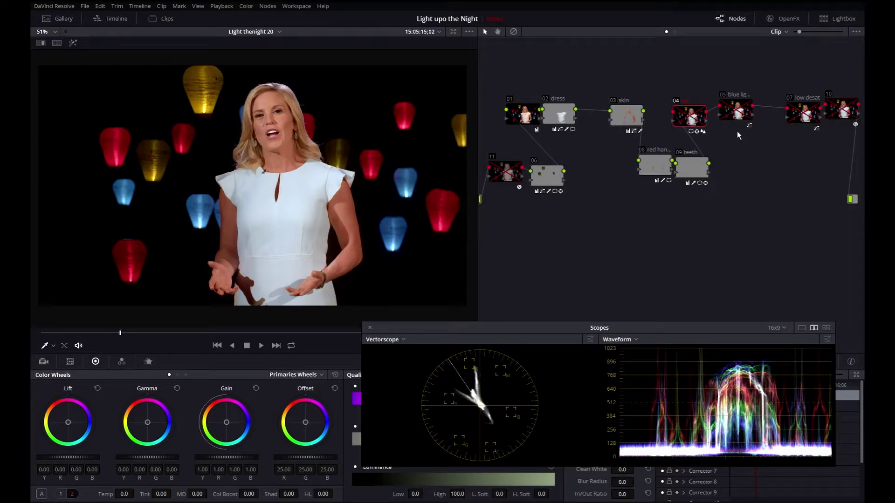
click(734, 111)
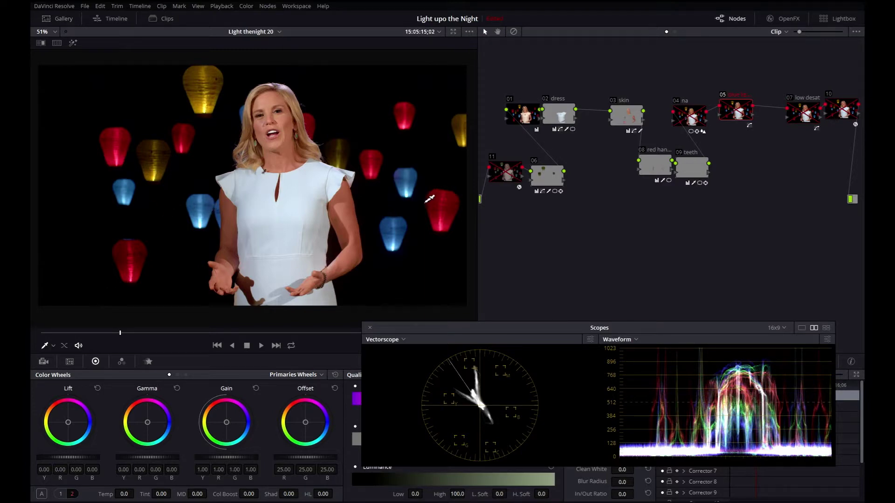
key(alt+d)
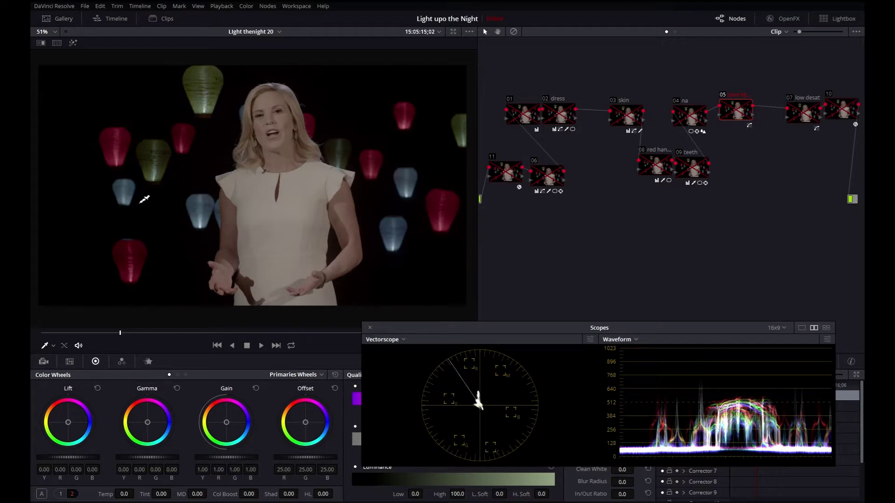
key(alt+d)
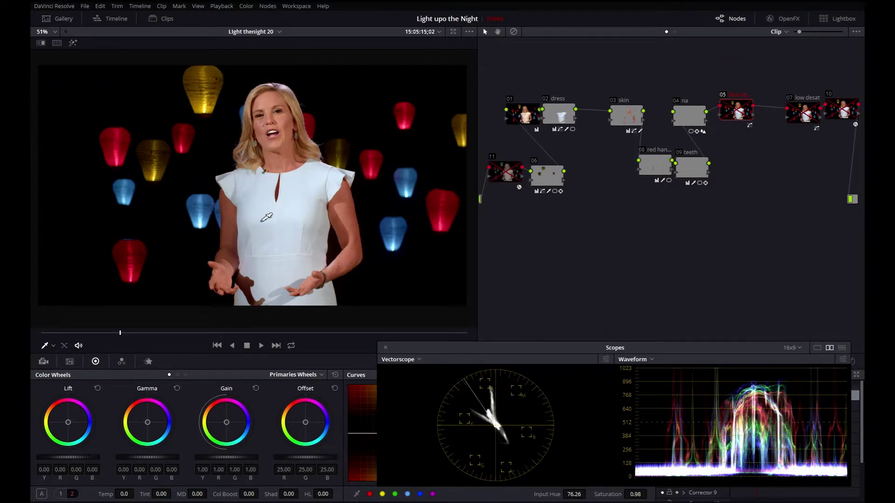
Step: Enable node 05 and set its Hue Vs Sat point on the blues to input hue 100.46 and saturation 0.01
drag(555, 114, 560, 114)
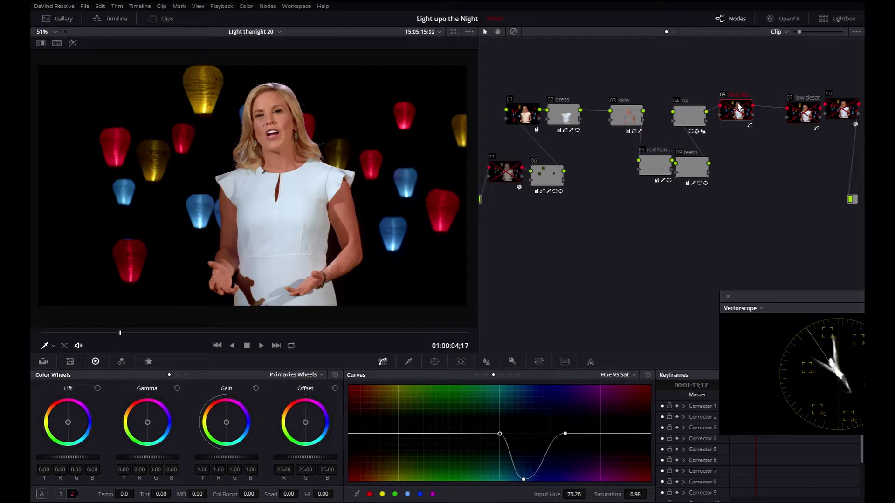
key(ctrl+d)
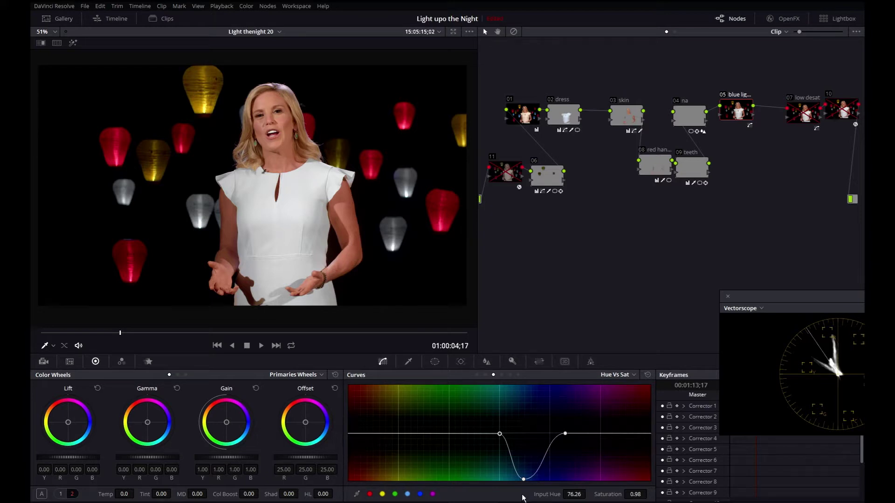
drag(523, 482, 548, 386)
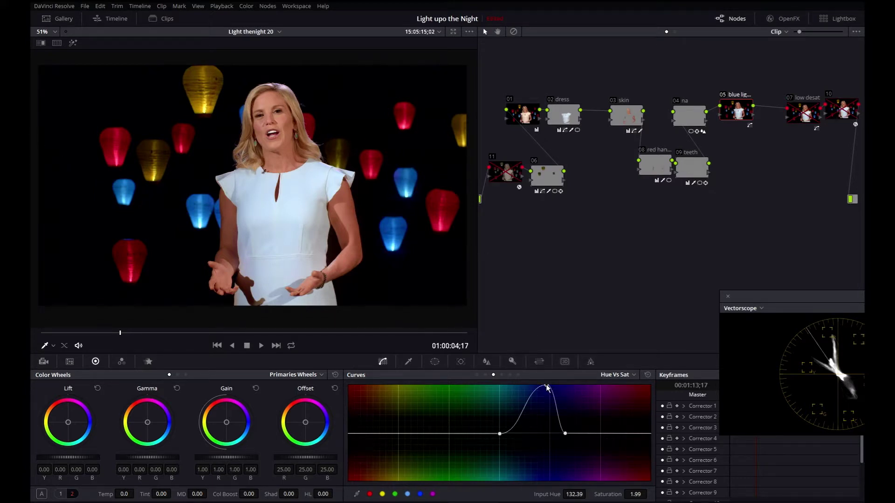
drag(547, 388, 522, 490)
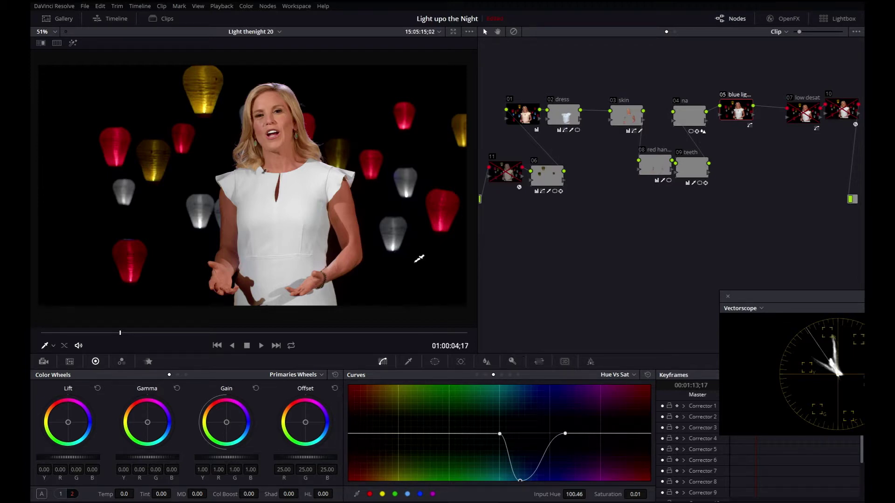
Step: Show the scopes and compare the blue lanterns and dress with node 05 off and on, leaving it enabled
key(ctrl+shift+w)
drag(281, 348, 179, 333)
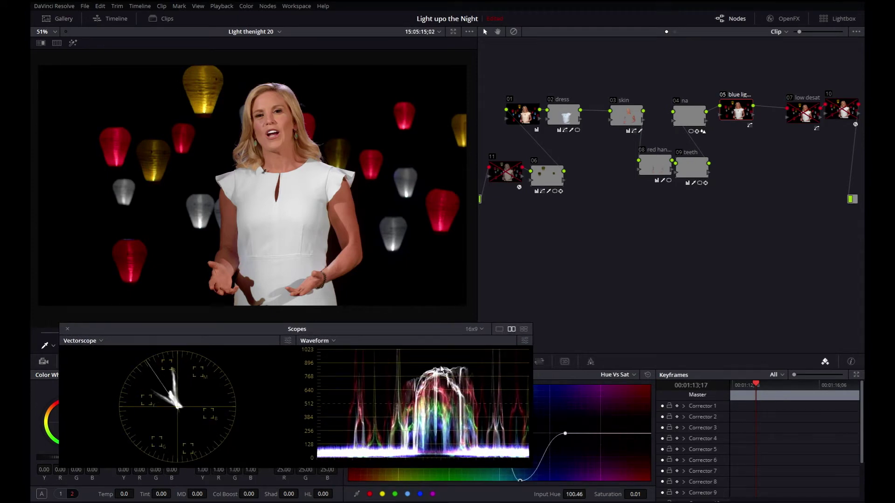
key(ctrl+d)
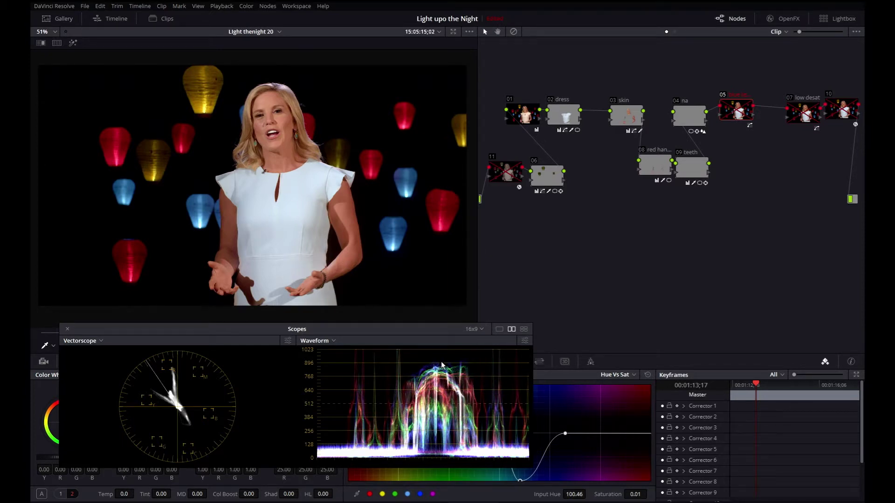
key(ctrl+d)
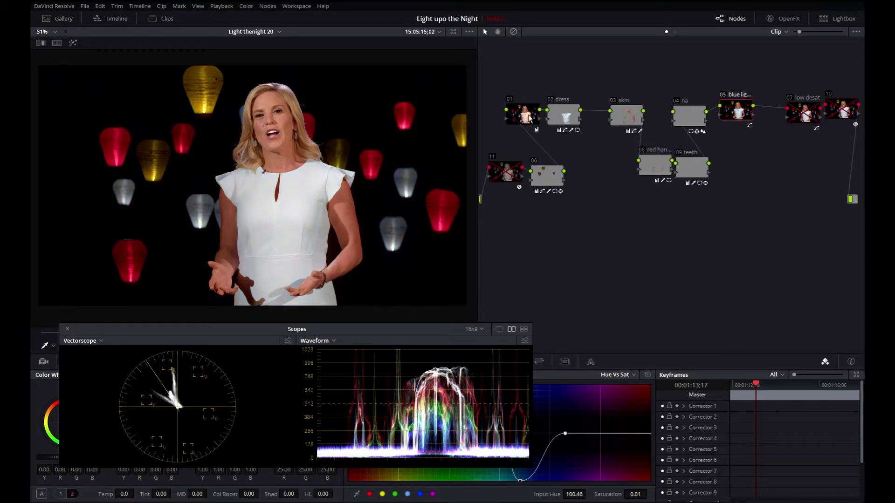
drag(249, 329, 579, 278)
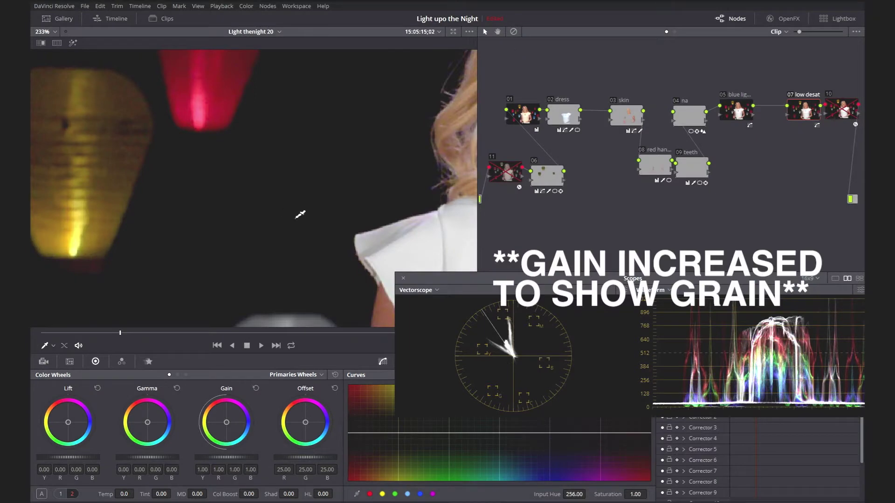
Step: Examine the dark background around the lanterns up close for colored grain, checking the low desat node's effect against the scopes
scroll(300, 214, up, 2)
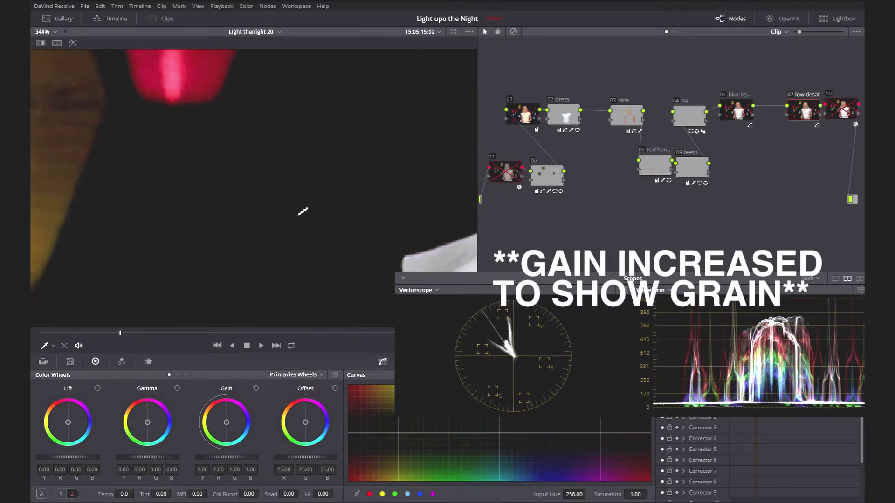
scroll(300, 209, down, 1)
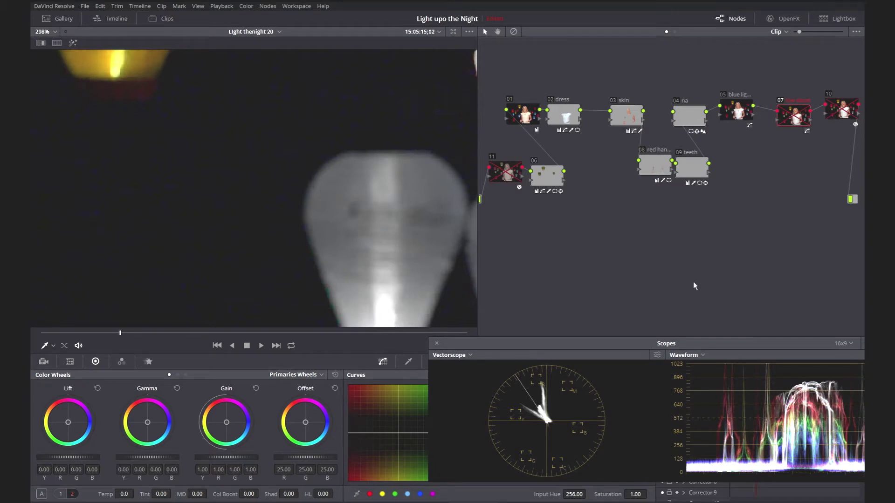
key(ctrl+shift+w)
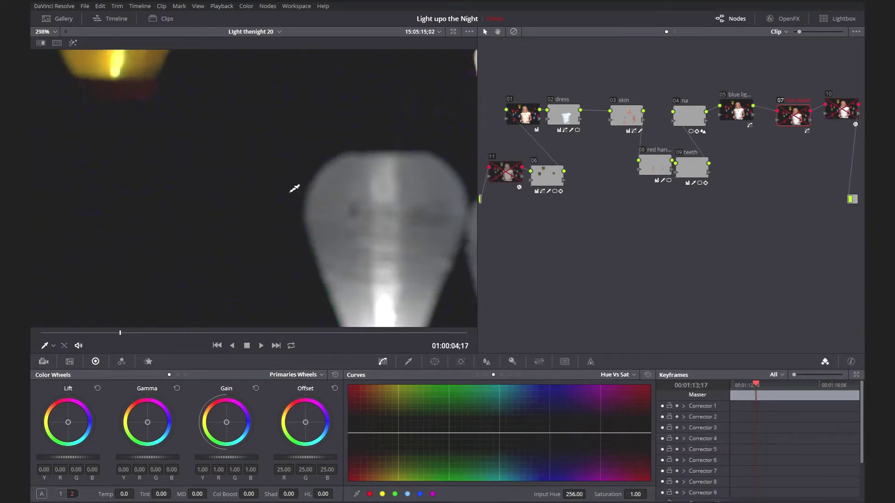
key(ctrl+shift+w)
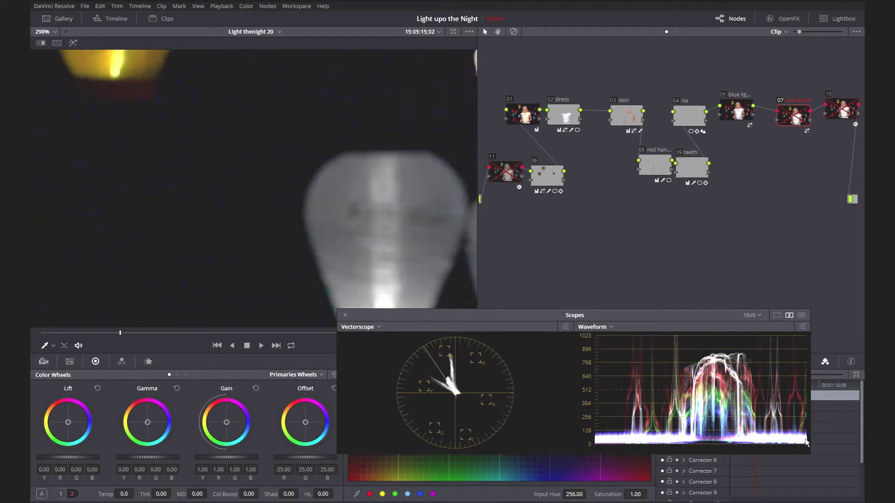
key(shift+z)
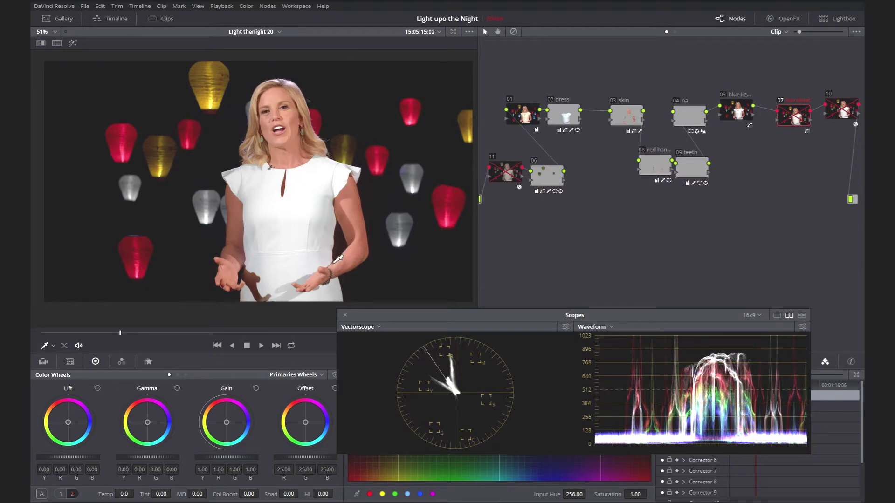
Step: Play a few frames at 716% with the low desat node disabled to examine the color noise in the black background
scroll(361, 252, up, 5)
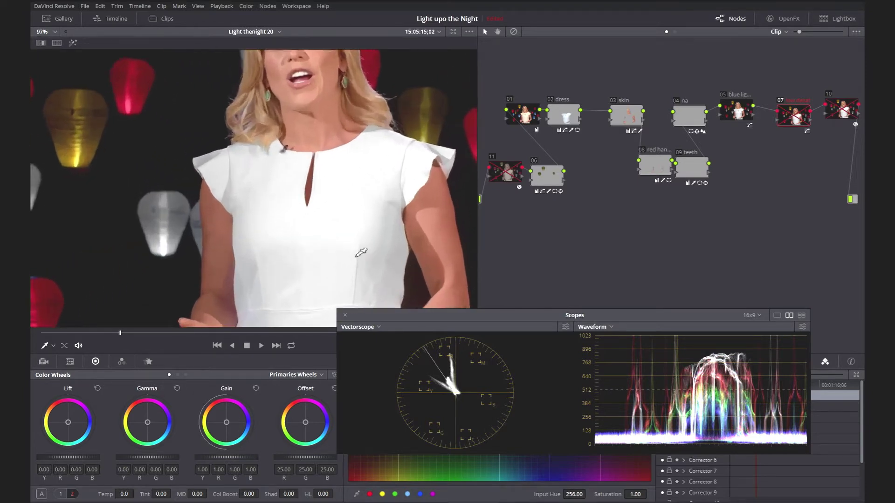
scroll(362, 253, up, 8)
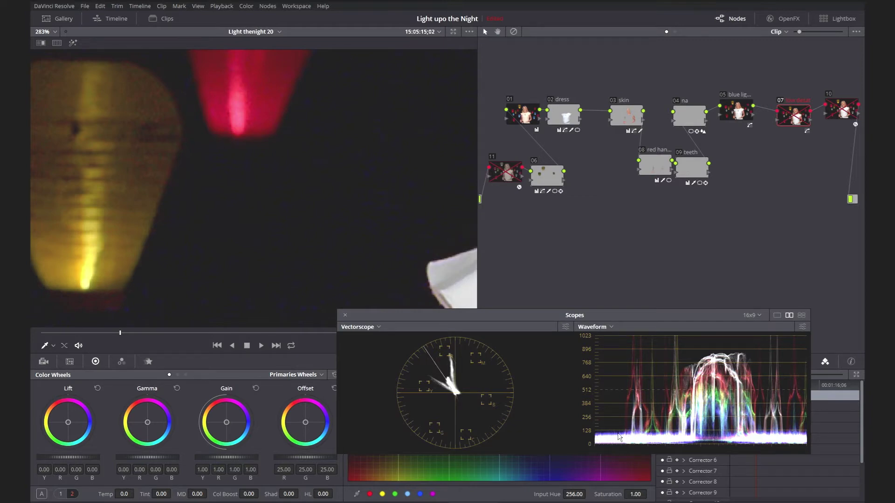
scroll(337, 161, up, 8)
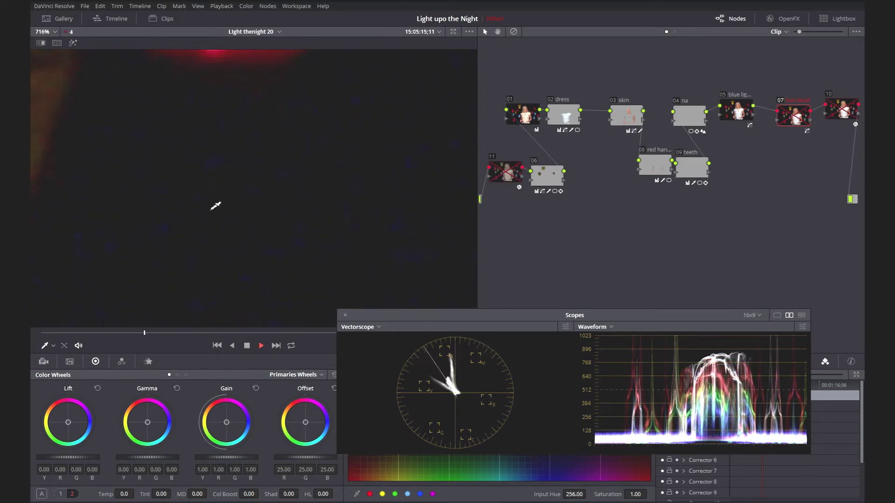
key(space)
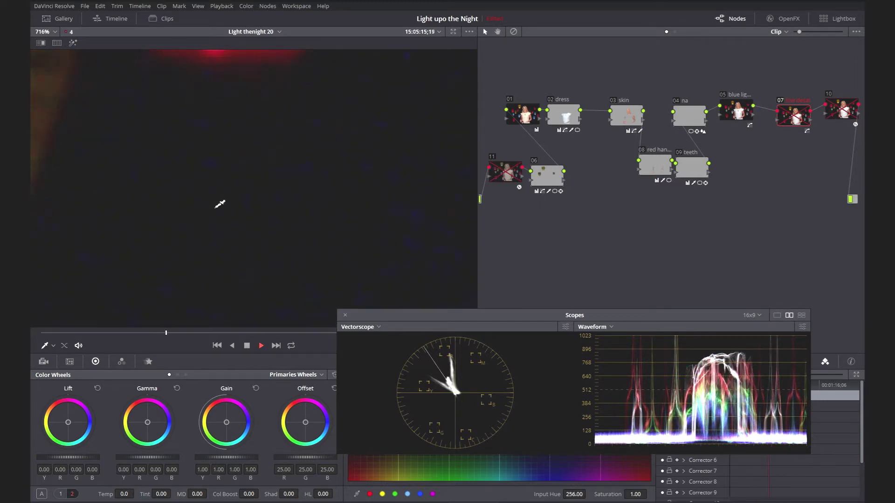
drag(523, 328, 858, 325)
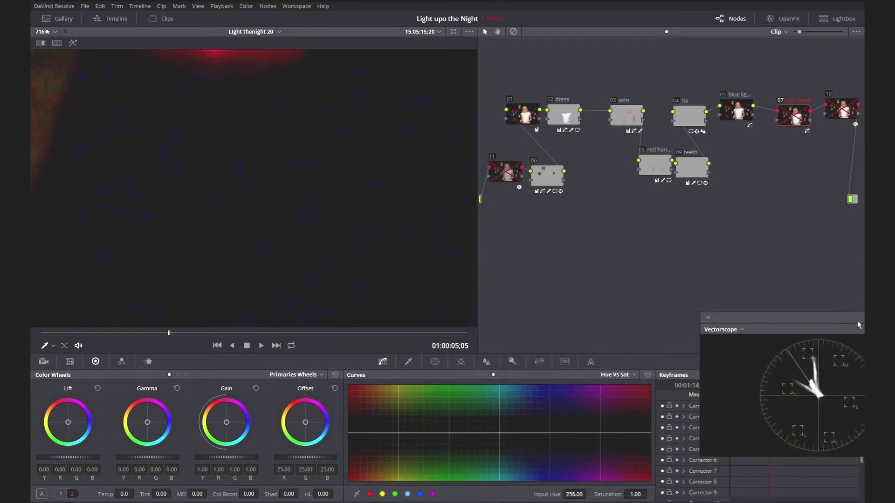
Step: Display the low desat node's Lum Vs Sat curve and compare the magnified black background with the node on and off, leaving it enabled
click(510, 375)
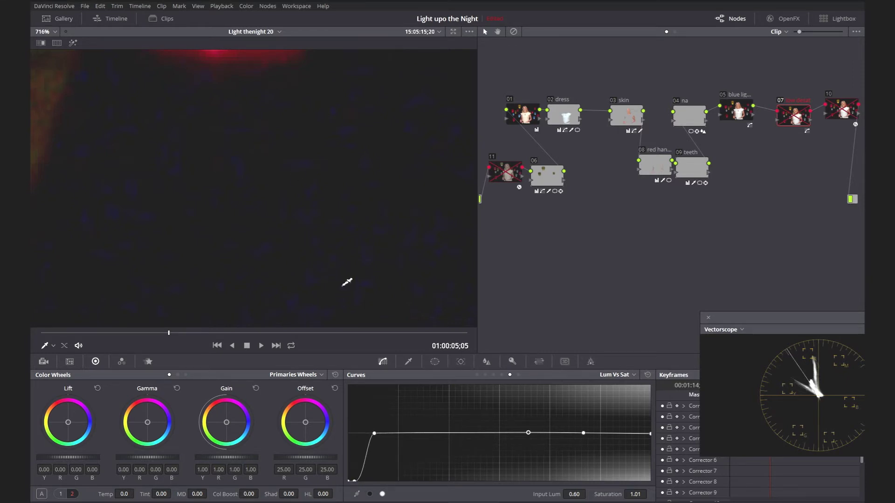
key(ctrl+d)
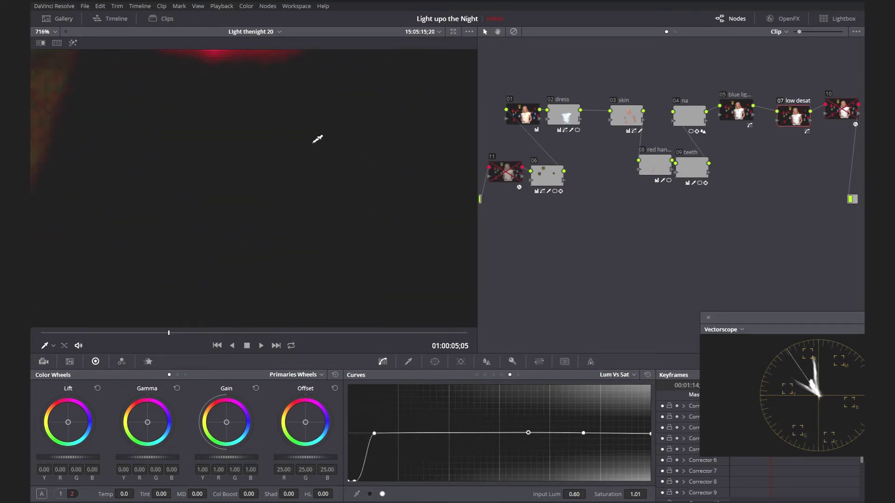
key(ctrl+d)
key(ctrl+d)
key(ctrl+d)
key(ctrl+d)
Step: Bring the full scopes into view and compare the waveform's black level with the low desat node off and on
drag(789, 312, 233, 236)
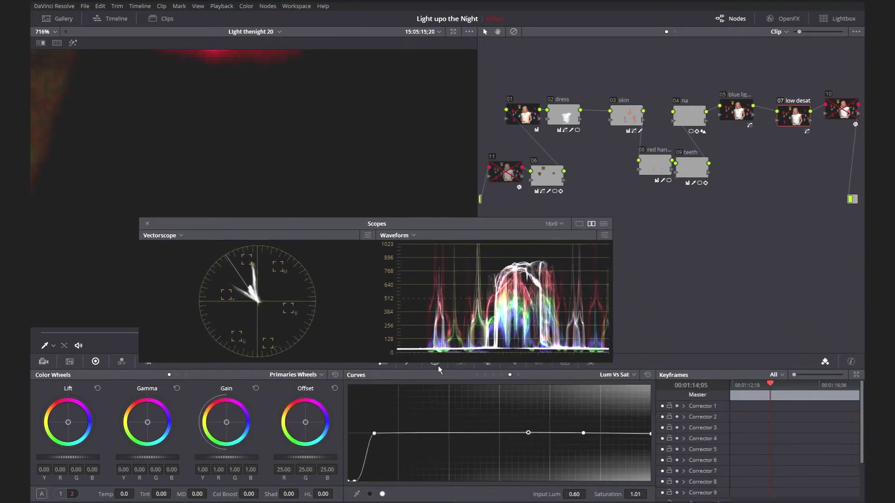
key(ctrl+d)
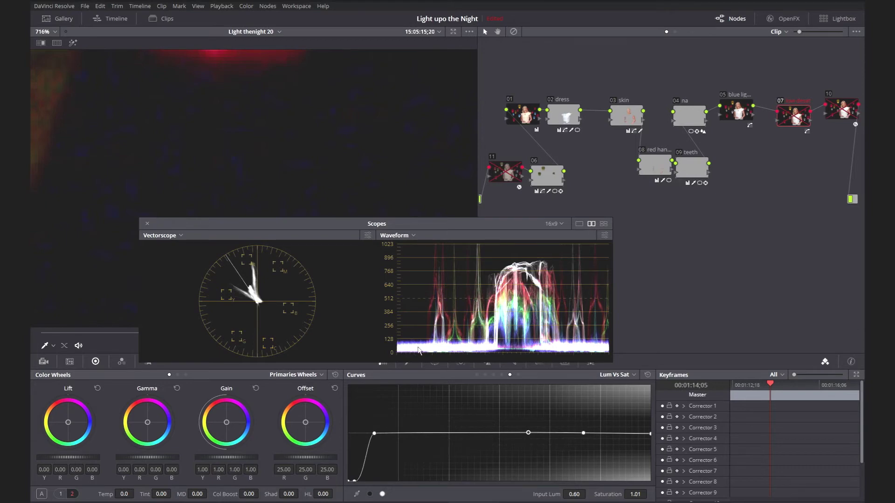
key(ctrl+d)
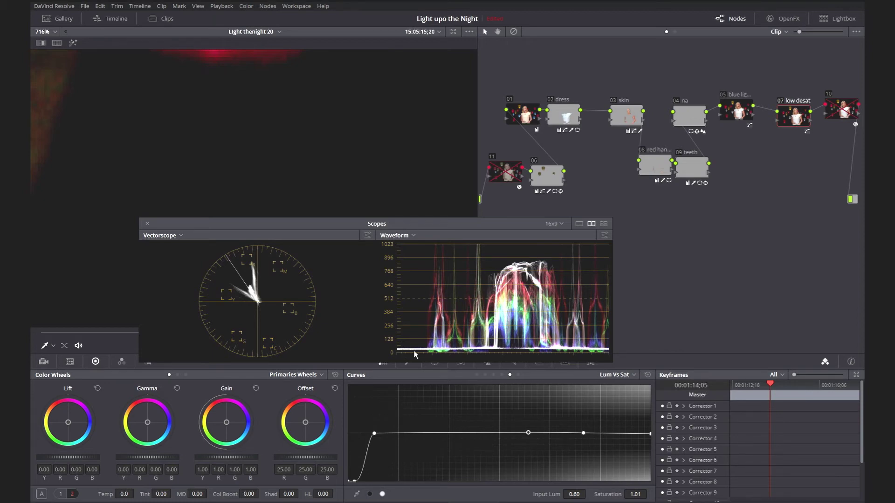
Step: Review the whole frame and the low end of the Lum Vs Sat curve, repositioning the scopes to keep the picture clear
scroll(398, 160, down, 10)
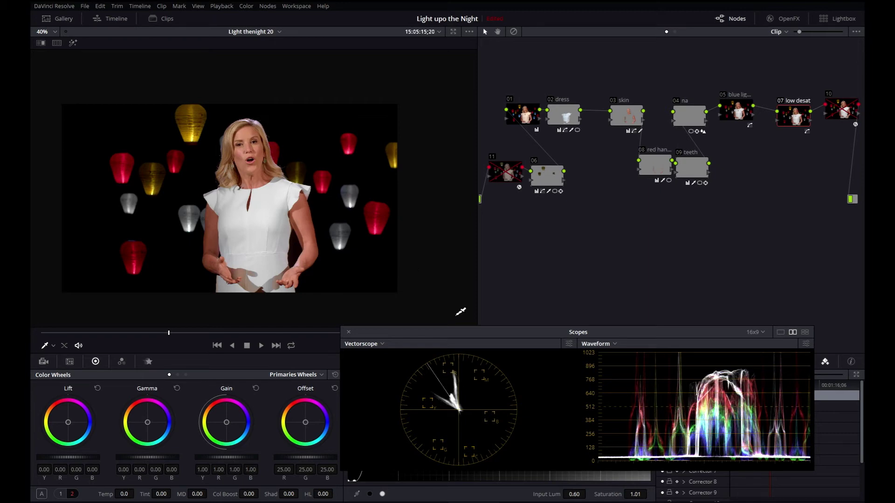
drag(445, 332, 521, 255)
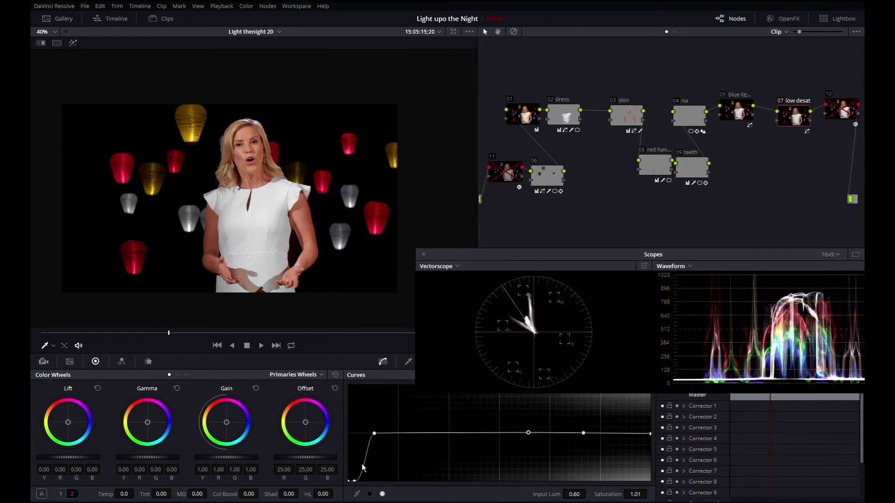
drag(720, 255, 621, 362)
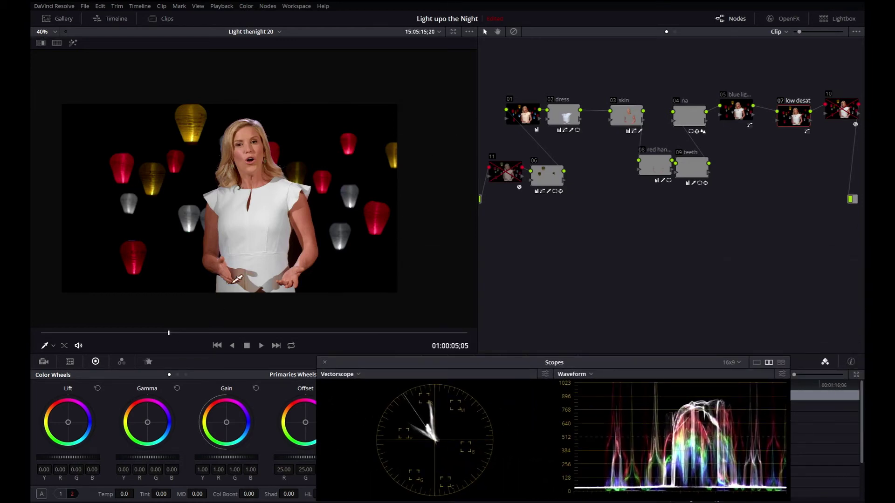
scroll(238, 275, up, 3)
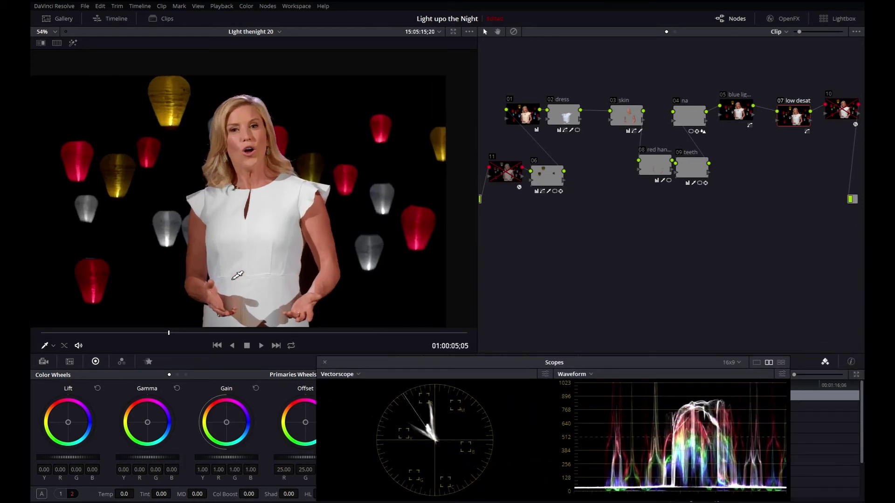